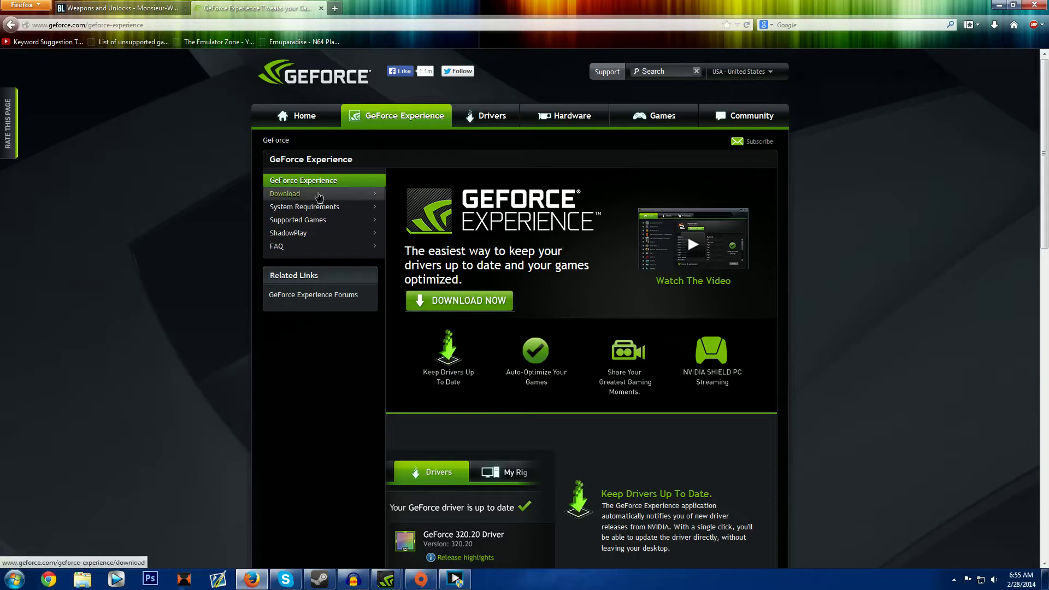
# Step: Open the GeForce Experience download page on GeForce.com
pyautogui.click(319, 195)
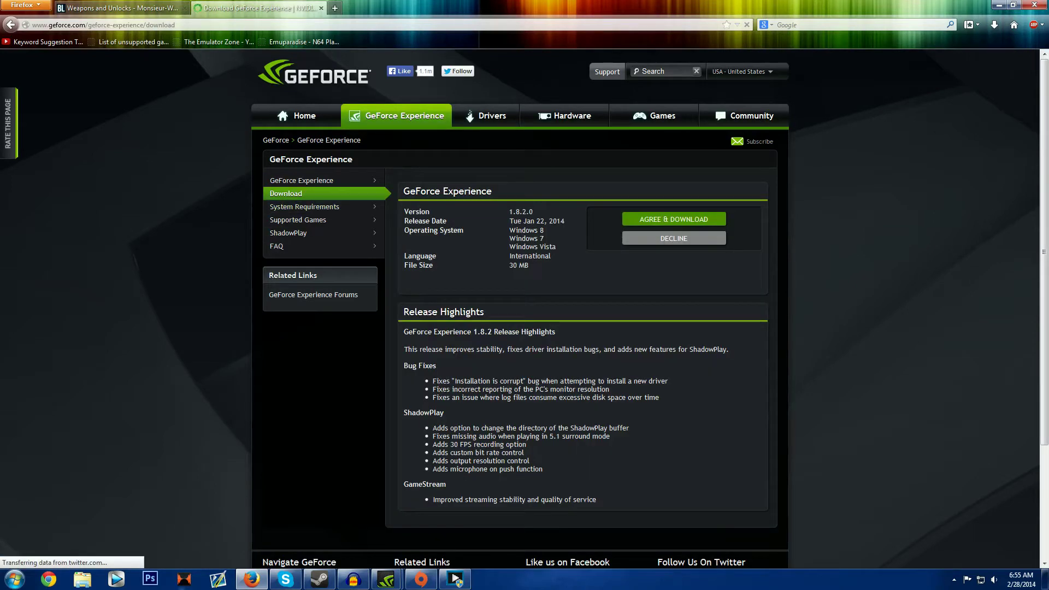
# Step: Open GeForce Experience's System Requirements page and scroll through the supported OS, CPU and GPU list
pyautogui.click(289, 210)
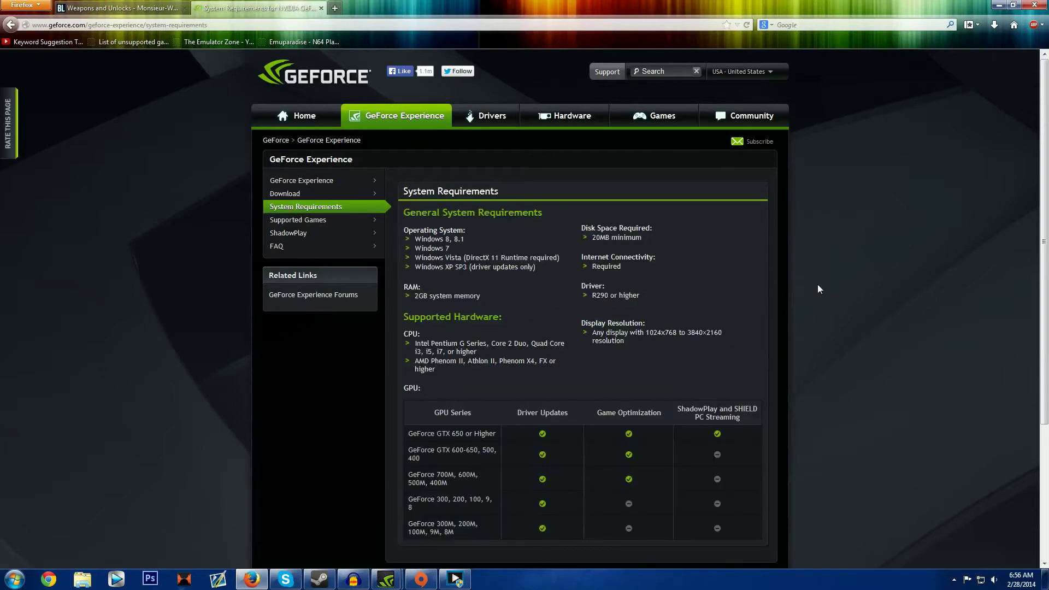
pyautogui.scroll(-2, 798, 298)
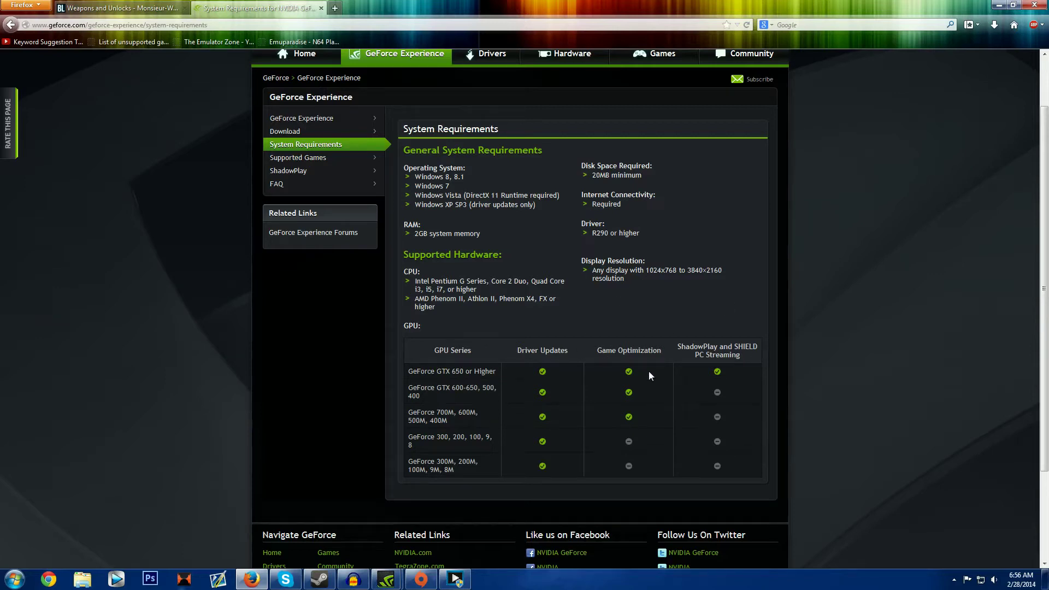
pyautogui.scroll(2, 649, 376)
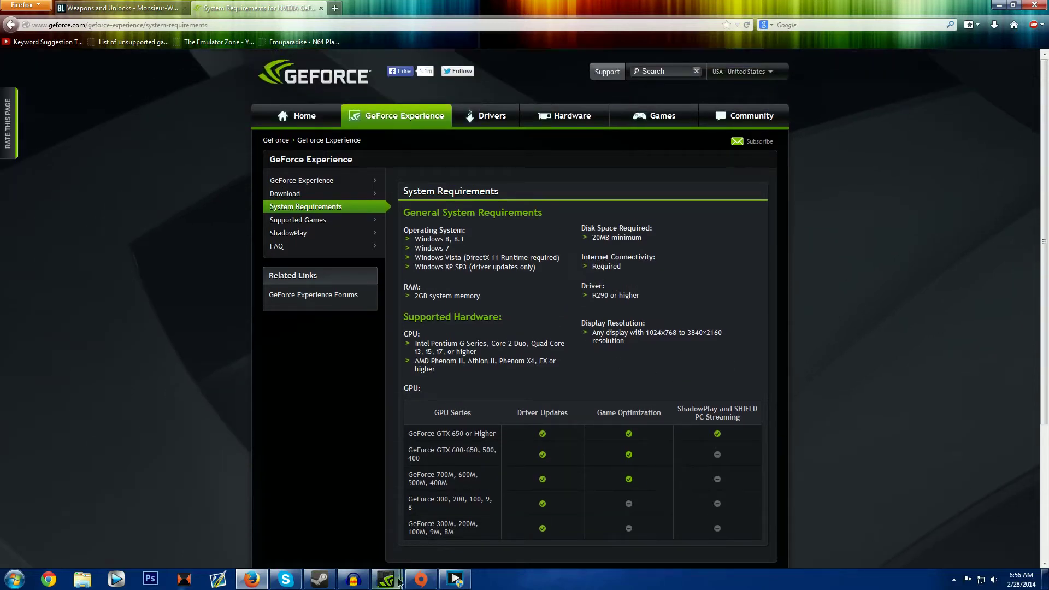
# Step: In GeForce Experience's Games list, browse Assassin's Creed IV's graphics settings down to Volumetric Fog
pyautogui.moveTo(386, 578)
pyautogui.click(345, 540)
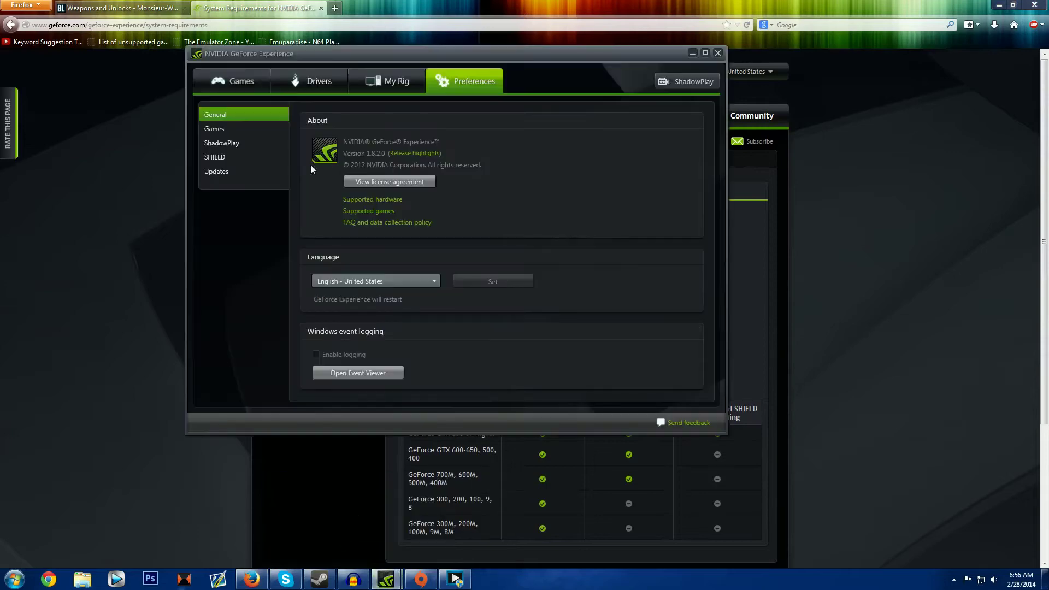
pyautogui.click(234, 84)
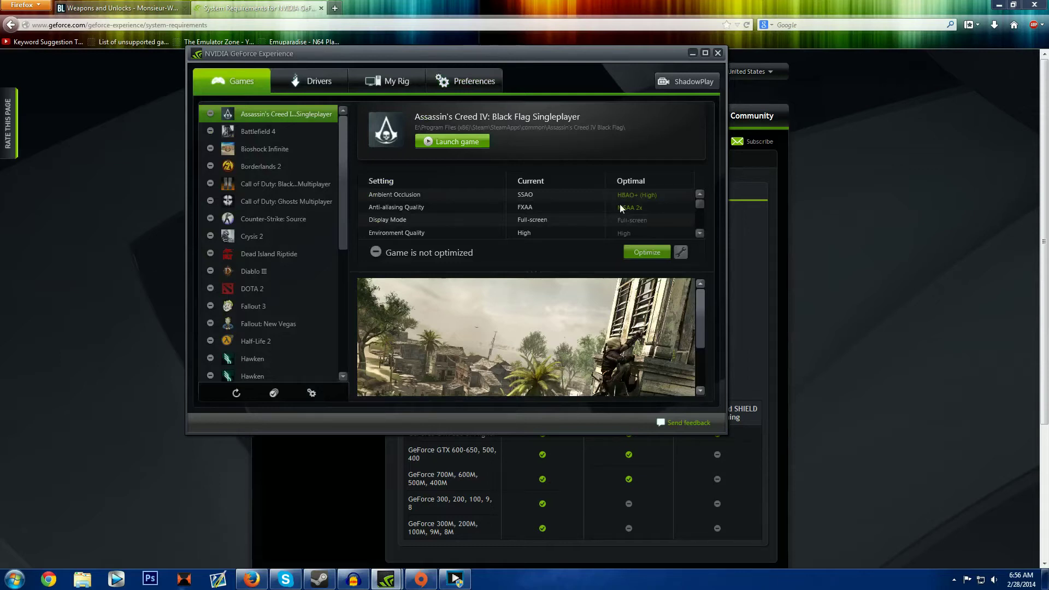
pyautogui.click(699, 232)
pyautogui.click(699, 233)
pyautogui.click(699, 232)
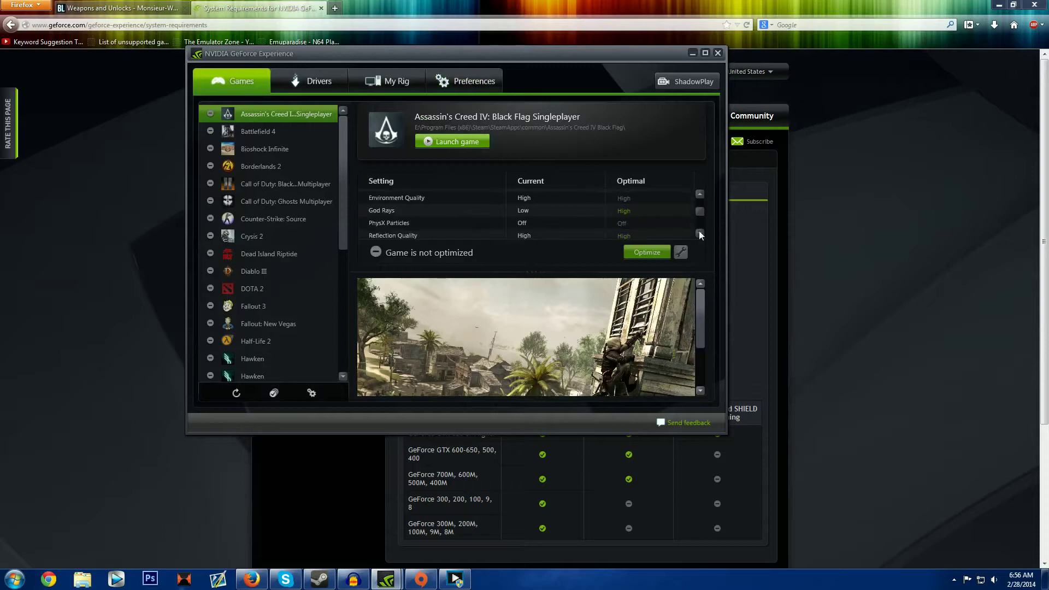
pyautogui.click(700, 195)
pyautogui.click(700, 194)
pyautogui.click(700, 195)
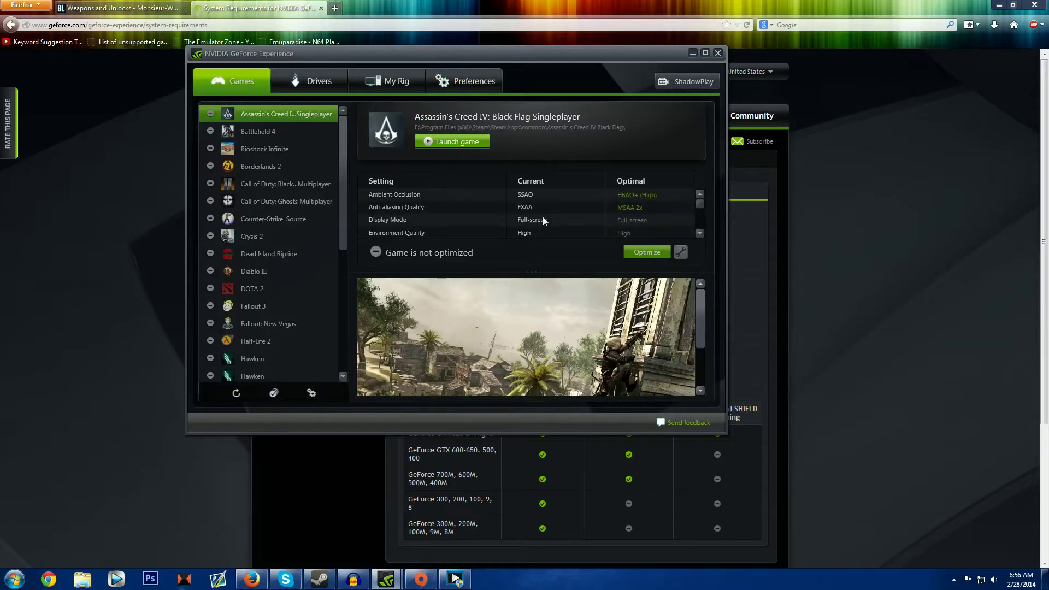
pyautogui.click(699, 233)
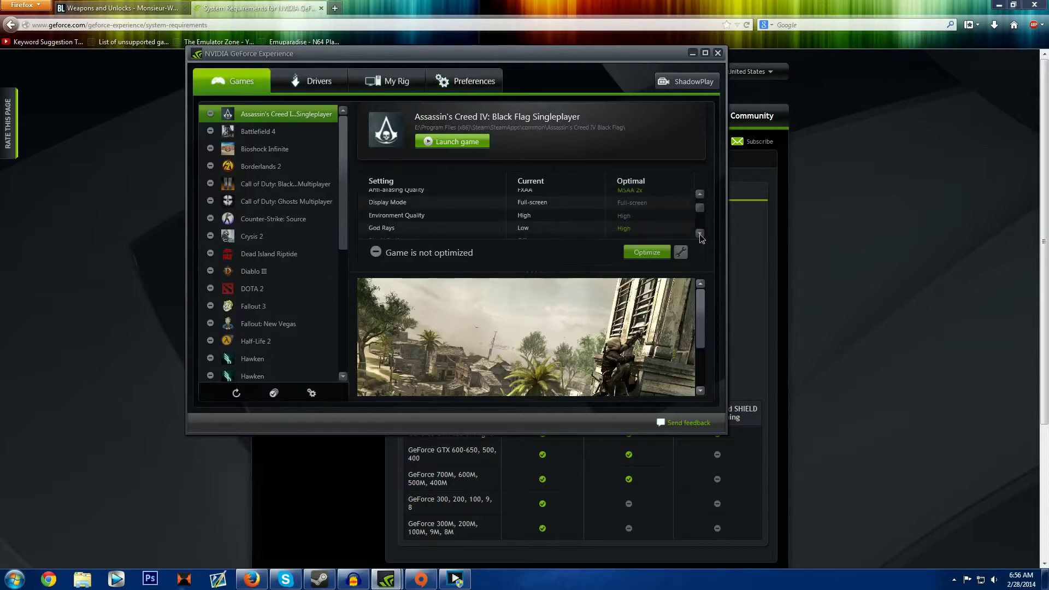
pyautogui.click(699, 234)
pyautogui.click(699, 234)
pyautogui.click(699, 233)
pyautogui.click(700, 233)
pyautogui.click(699, 234)
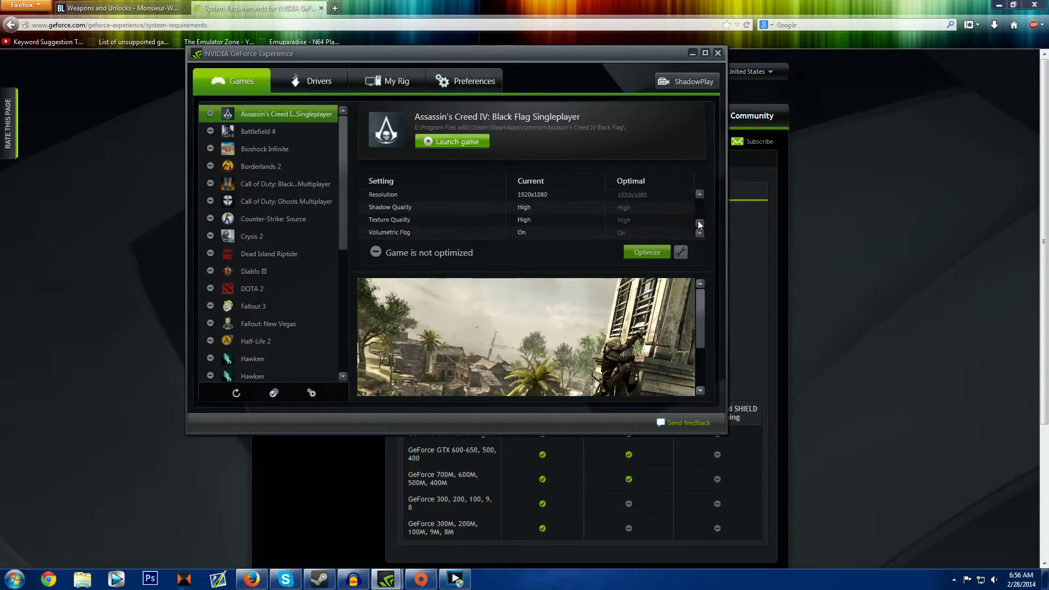
pyautogui.click(700, 195)
pyautogui.click(700, 194)
pyautogui.click(700, 195)
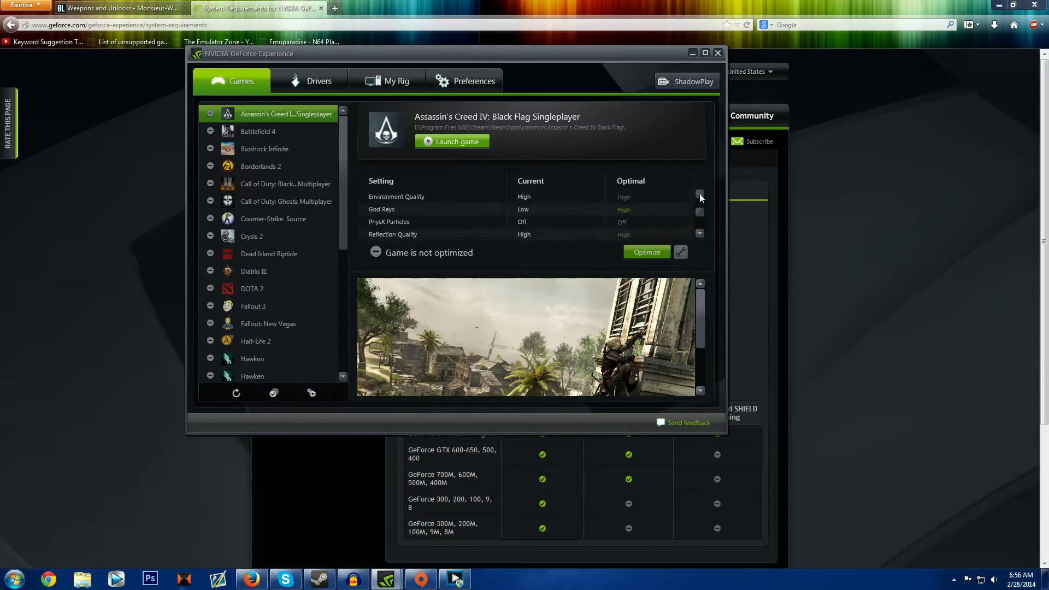
pyautogui.click(700, 194)
pyautogui.click(700, 194)
# Step: Review Battlefield 4's current and optimal settings through textures, then return to Firefox
pyautogui.click(278, 132)
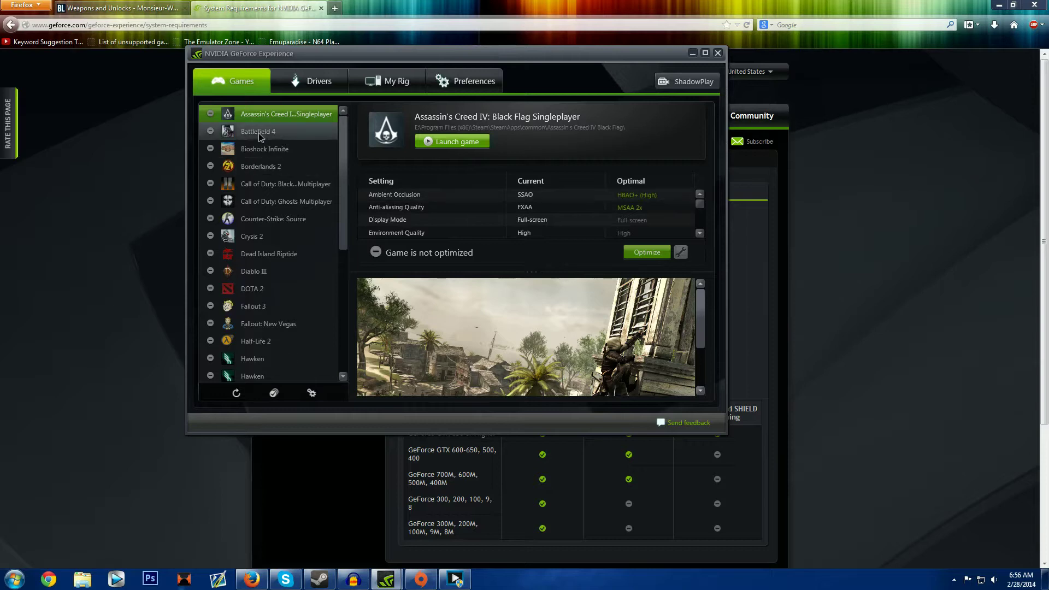
pyautogui.click(699, 233)
pyautogui.click(699, 233)
pyautogui.click(699, 234)
pyautogui.click(699, 233)
pyautogui.click(701, 232)
pyautogui.click(701, 232)
pyautogui.click(700, 232)
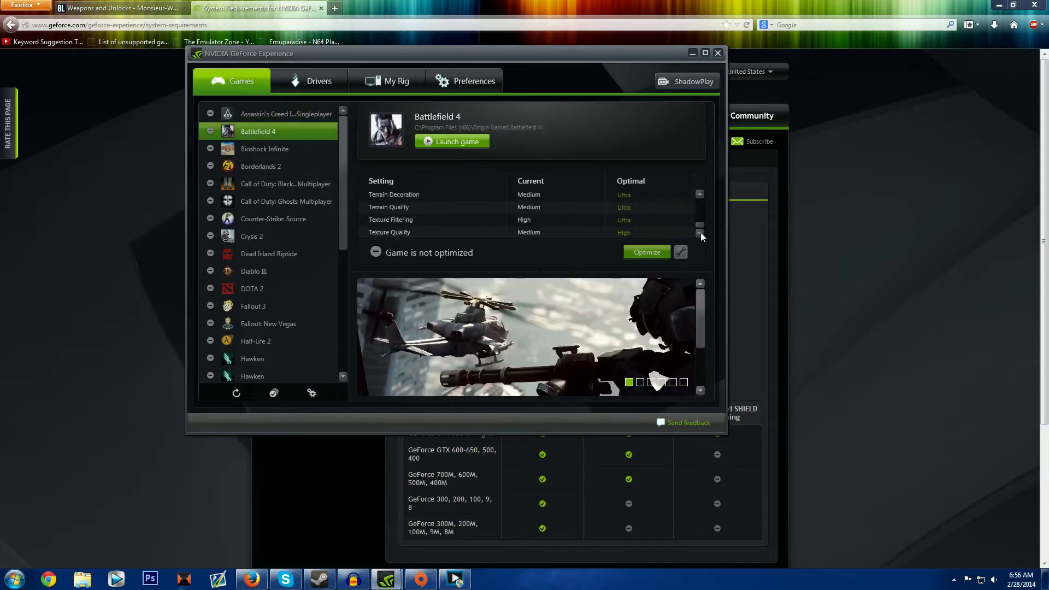
pyautogui.moveTo(699, 222); pyautogui.dragTo(697, 170)
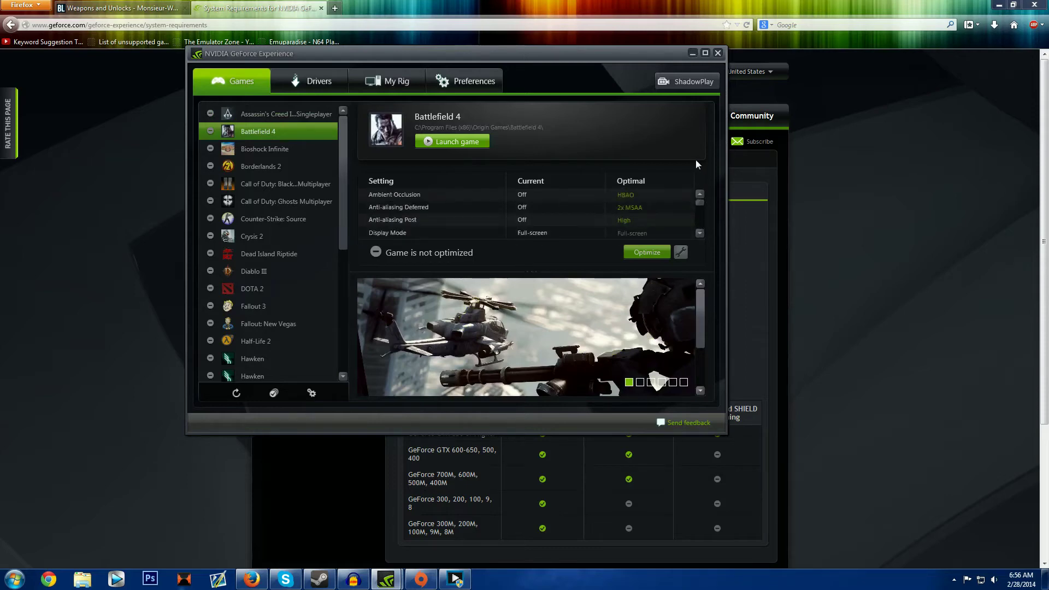
pyautogui.click(66, 221)
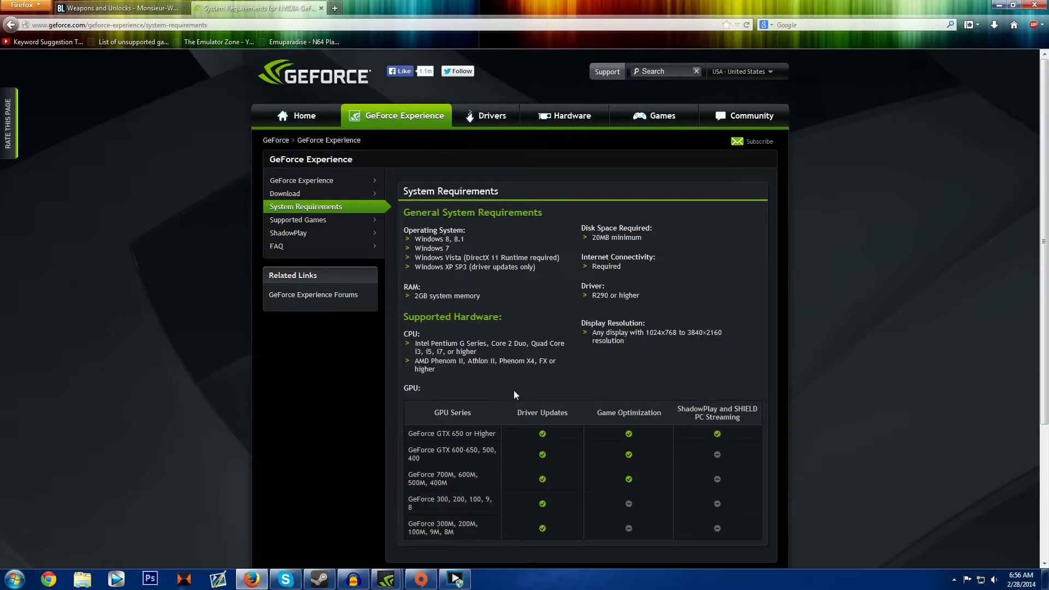
# Step: Skim the Supported Games list, then go to the GeForce ShadowPlay page
pyautogui.click(374, 219)
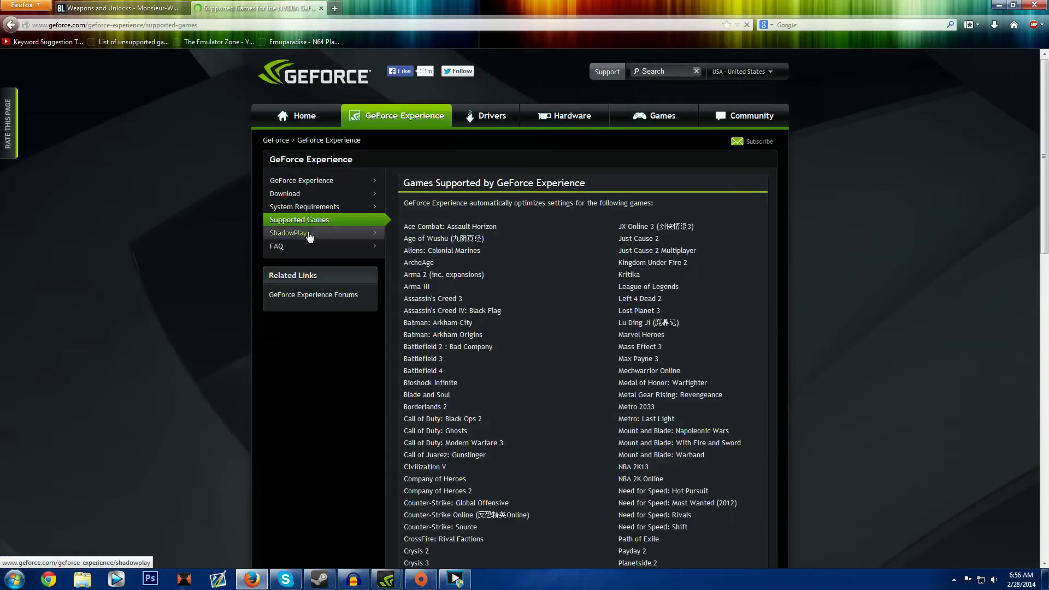
pyautogui.scroll(-10, 635, 347)
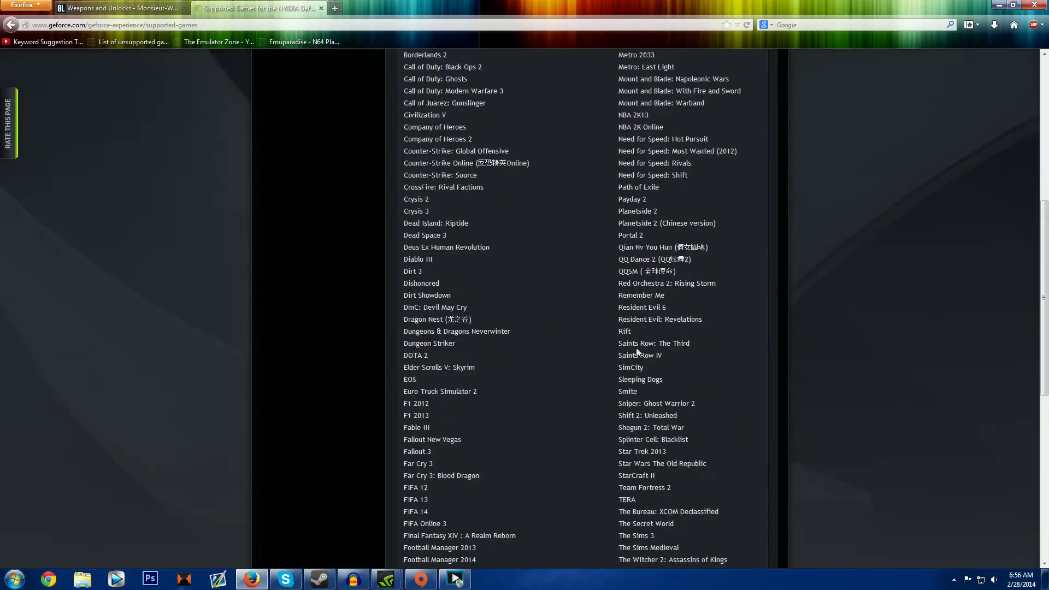
pyautogui.scroll(10, 732, 415)
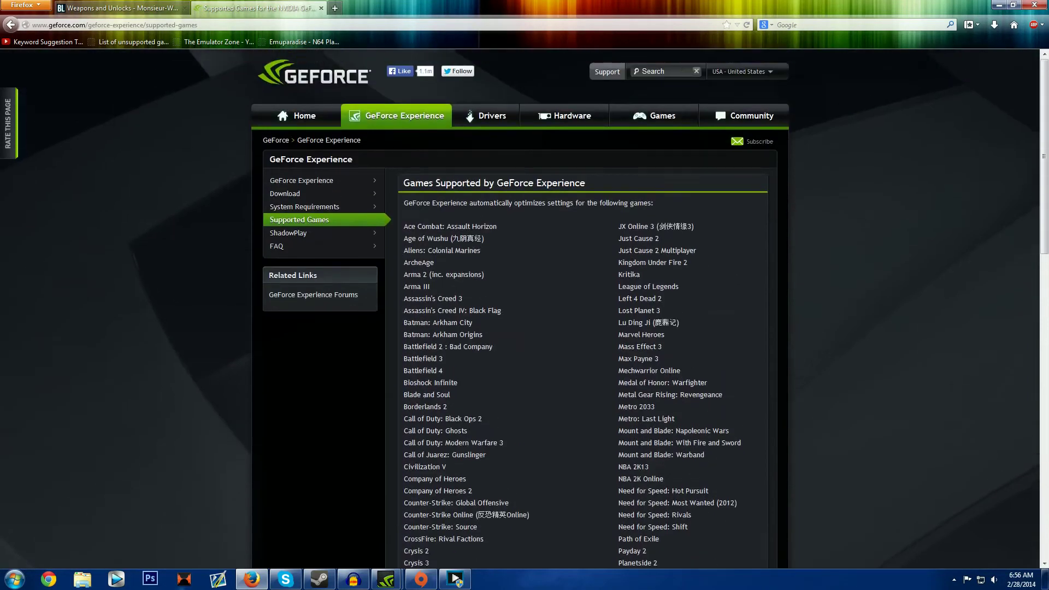
pyautogui.click(298, 238)
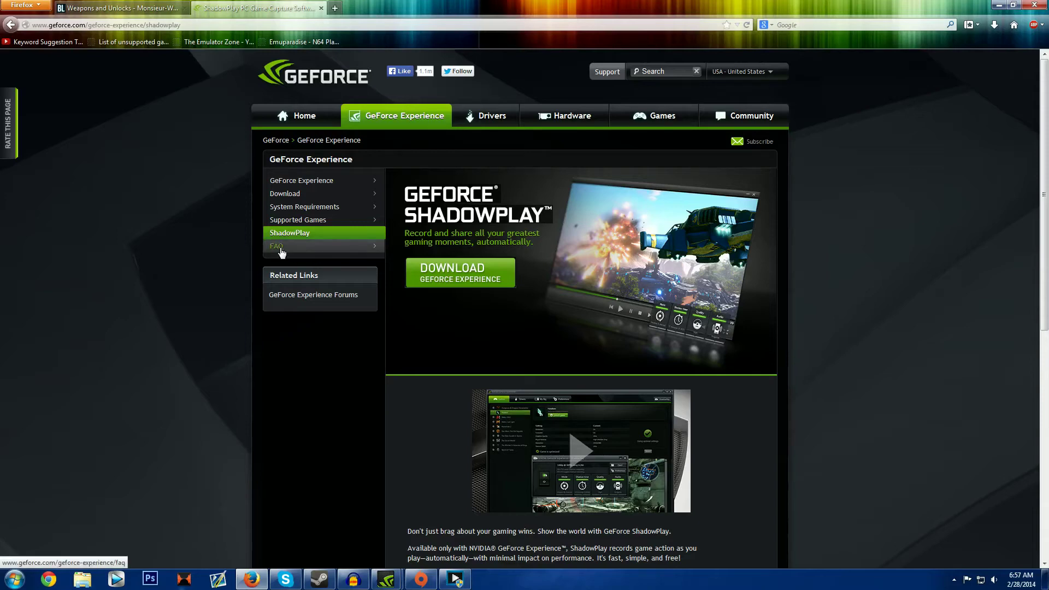
# Step: In GeForce Experience, browse the Games list and confirm driver 334.89 is up to date
pyautogui.click(294, 196)
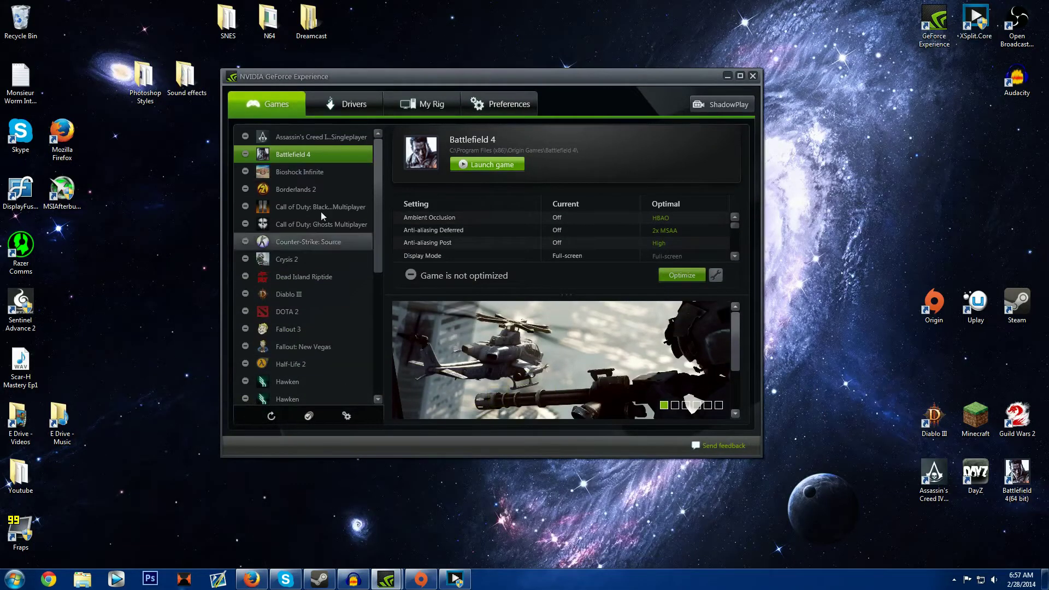
pyautogui.scroll(-5, 376, 383)
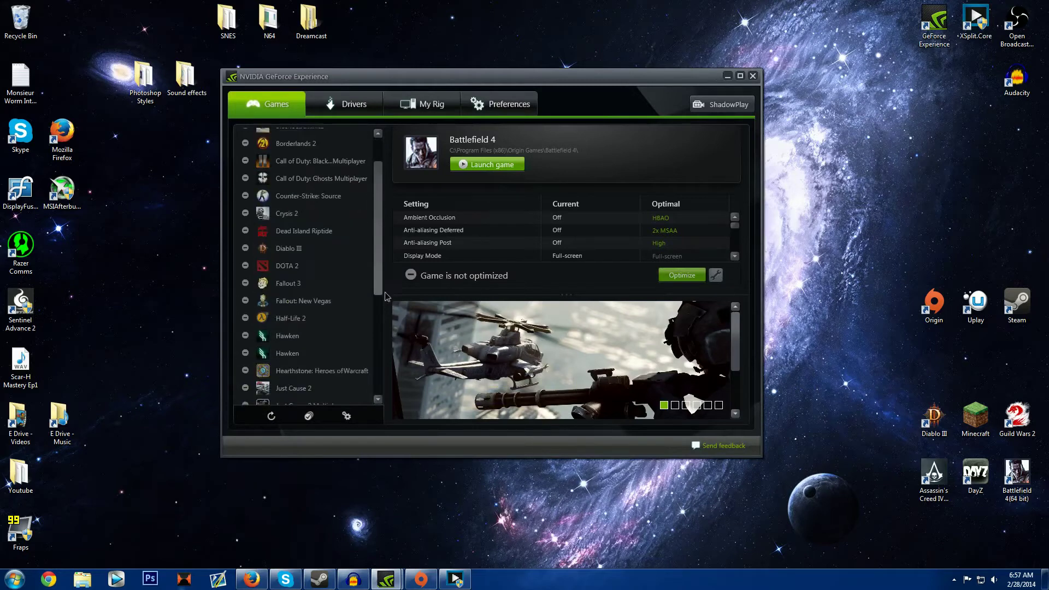
pyautogui.scroll(5, 380, 385)
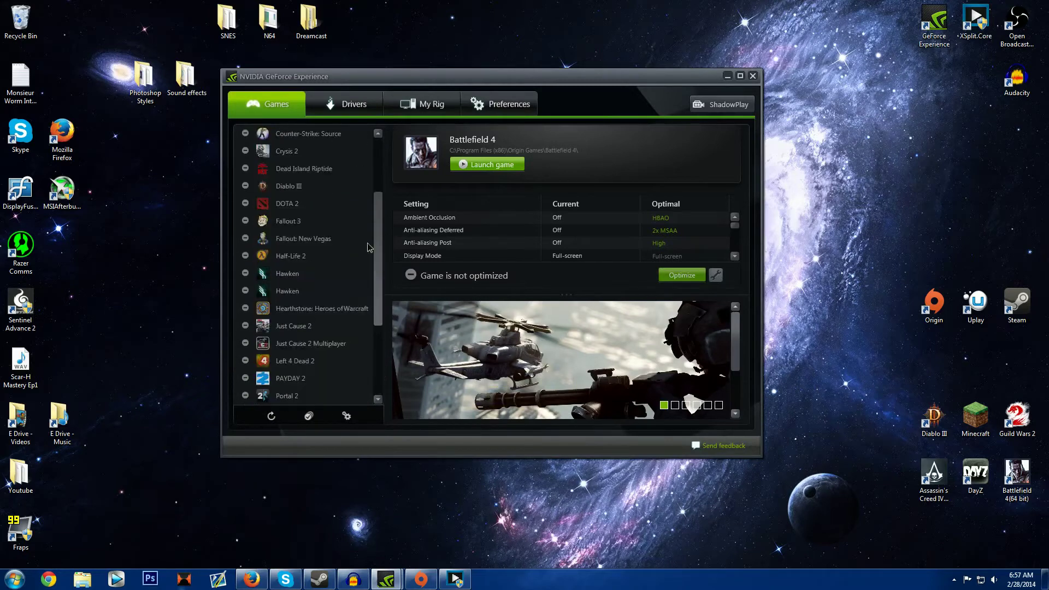
pyautogui.click(365, 108)
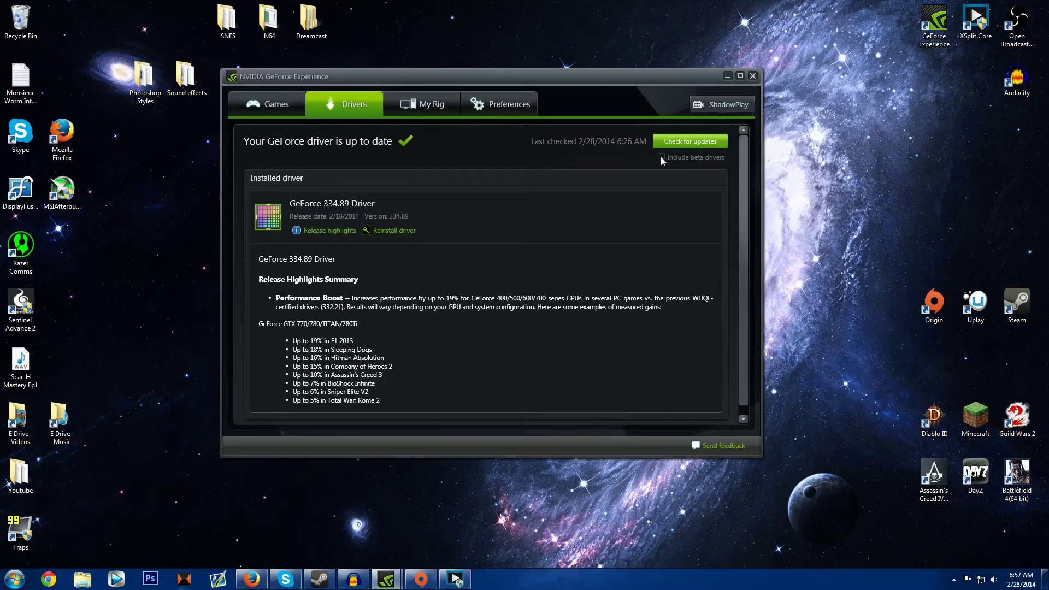
pyautogui.click(428, 110)
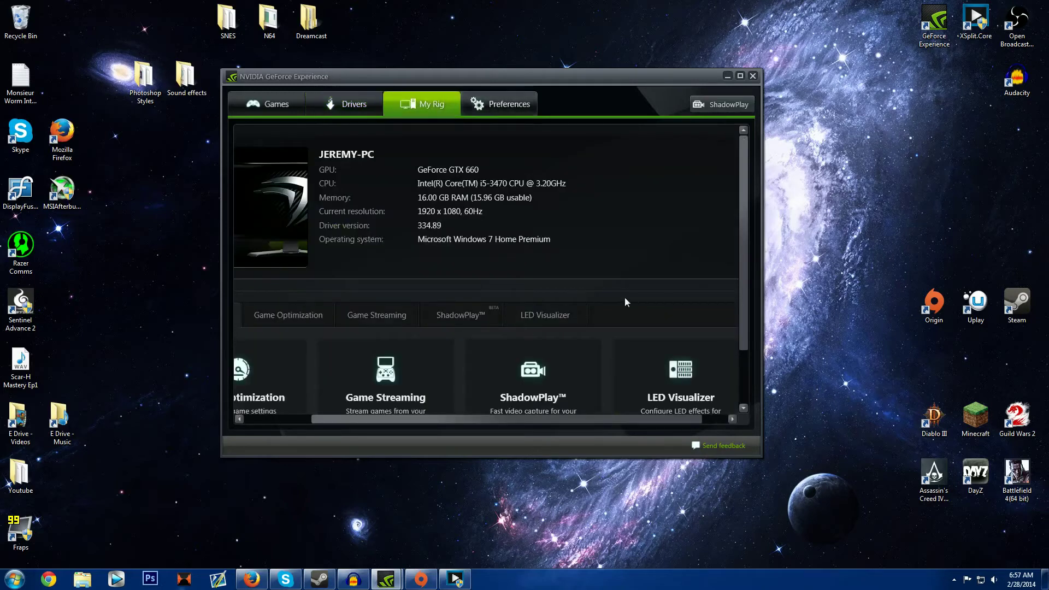
# Step: Browse My Rig's feature cards and view the LED Visualizer requirements, marked Not ready
pyautogui.scroll(-2, 606, 289)
pyautogui.moveTo(449, 421); pyautogui.dragTo(360, 417)
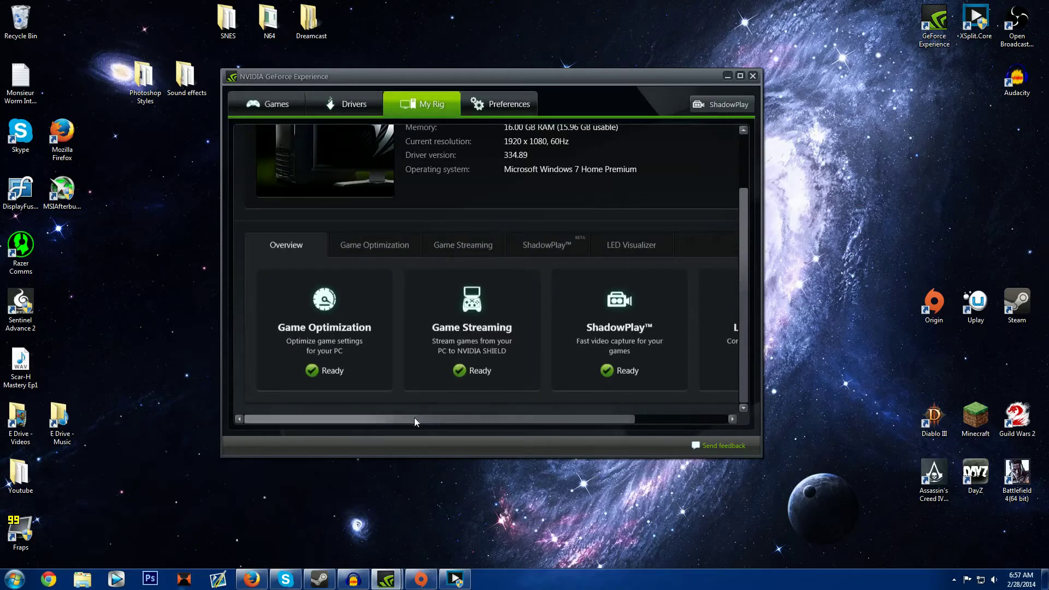
pyautogui.moveTo(414, 418); pyautogui.dragTo(543, 421)
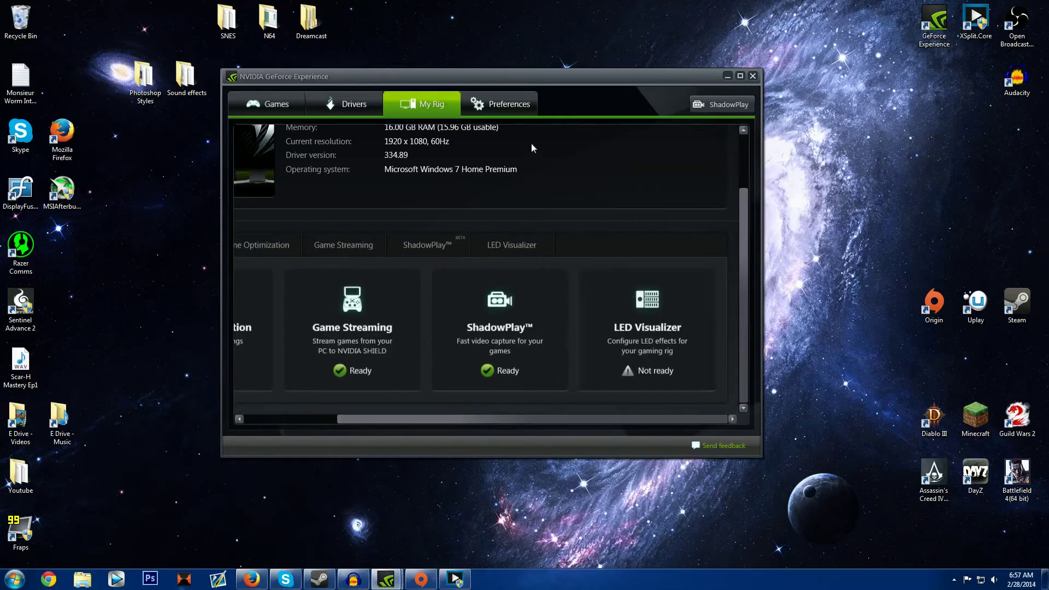
pyautogui.click(627, 313)
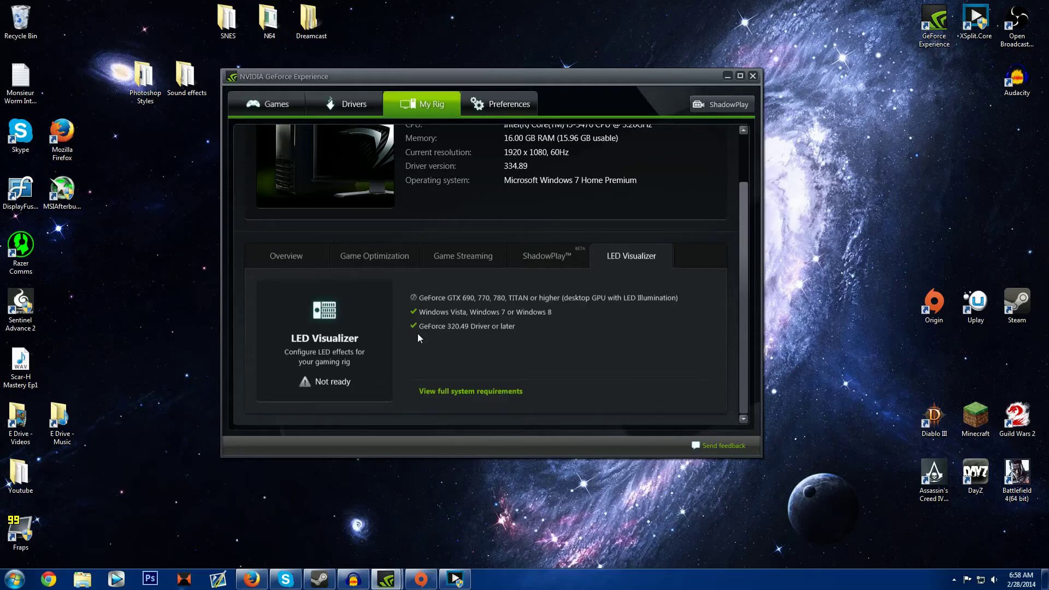
pyautogui.scroll(2, 417, 333)
# Step: In the ShadowPlay panel, set the shadow time to 20 minutes (7.5GB)
pyautogui.click(515, 111)
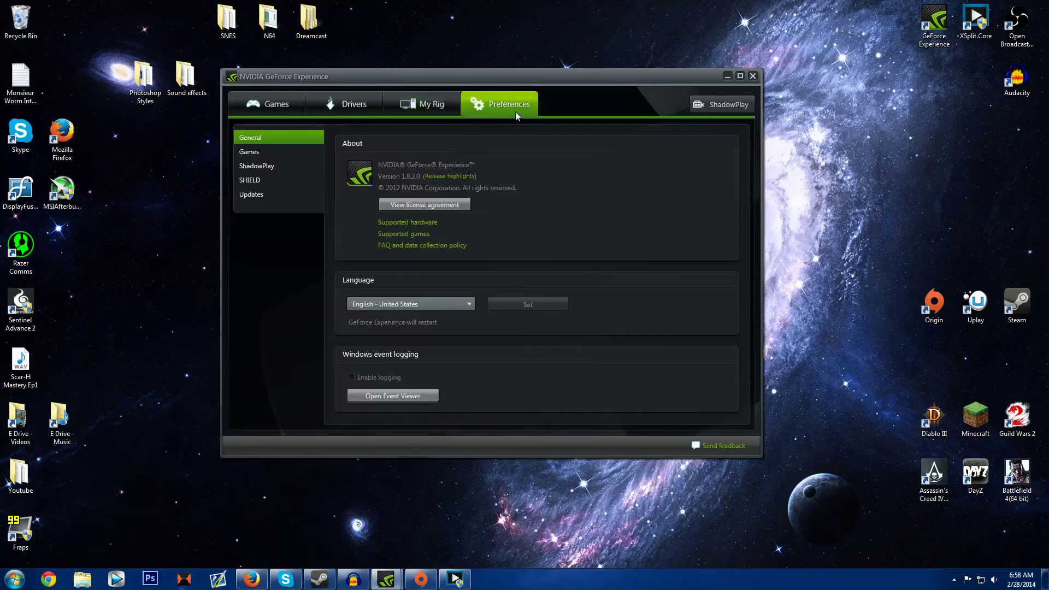
pyautogui.click(724, 104)
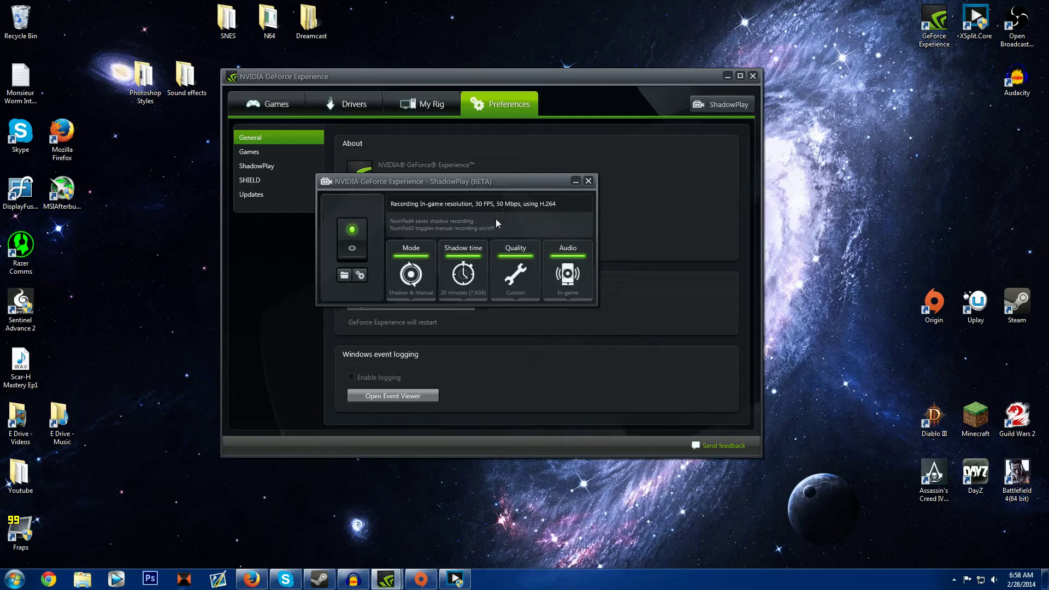
pyautogui.click(412, 275)
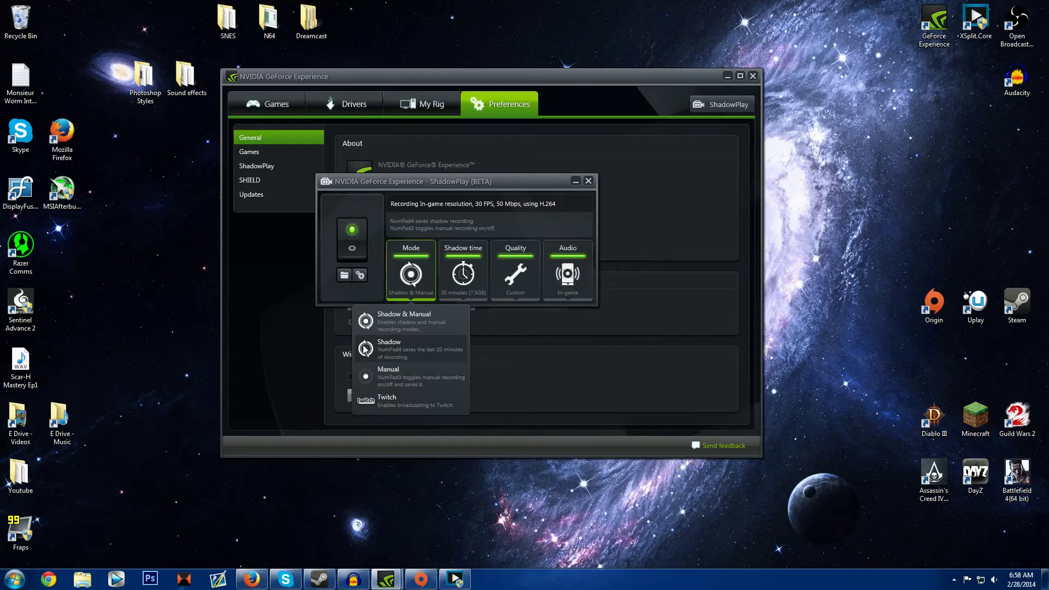
pyautogui.click(474, 179)
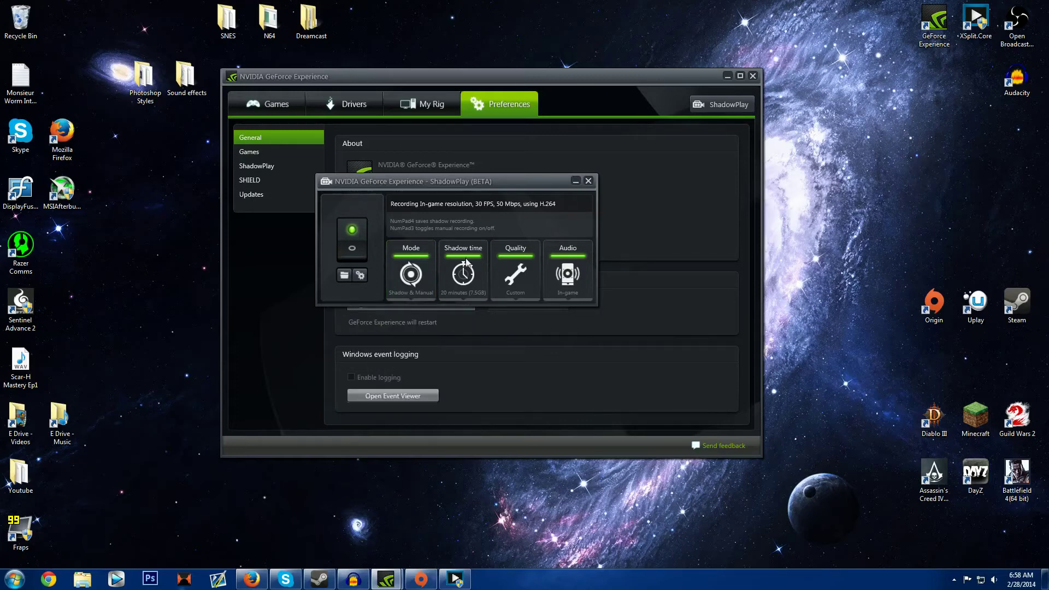
pyautogui.click(466, 263)
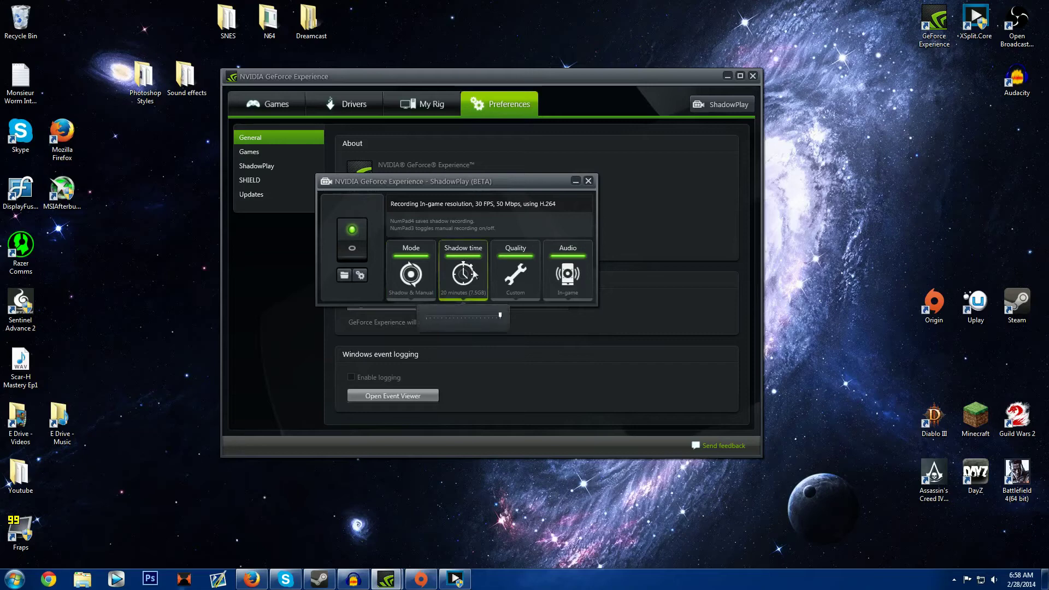
pyautogui.moveTo(478, 322); pyautogui.dragTo(425, 322)
pyautogui.moveTo(454, 315); pyautogui.dragTo(500, 317)
pyautogui.click(491, 185)
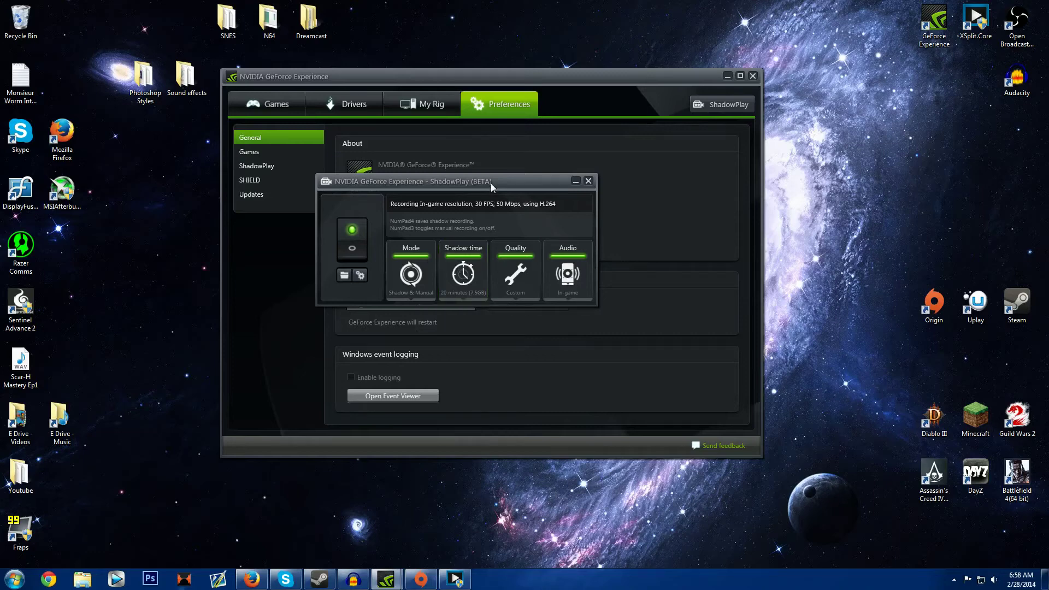
# Step: Try the Twitch recording mode, then set the mode back to Shadow & Manual
pyautogui.click(414, 249)
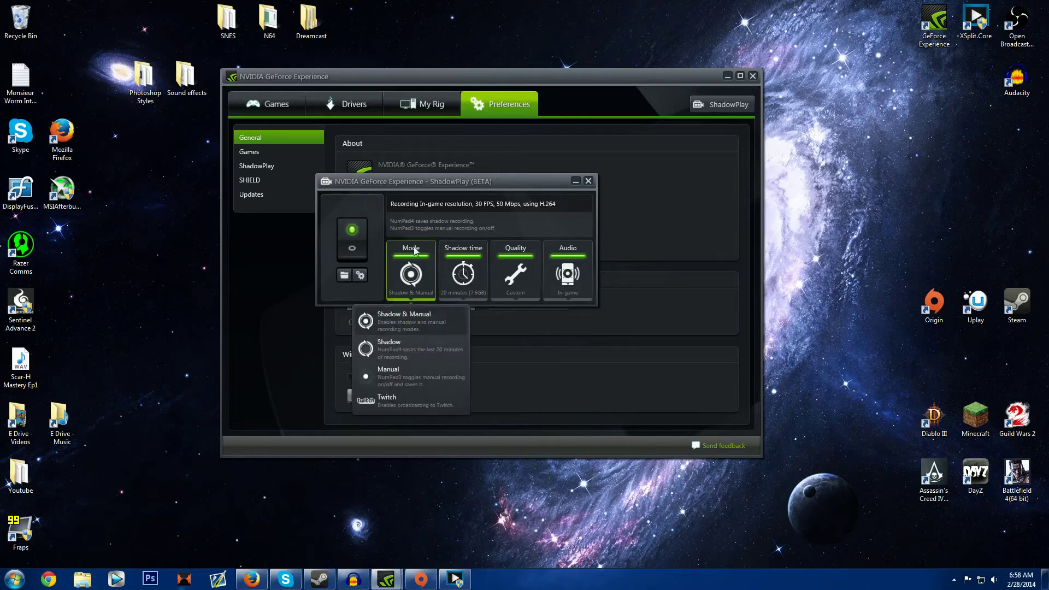
pyautogui.click(398, 324)
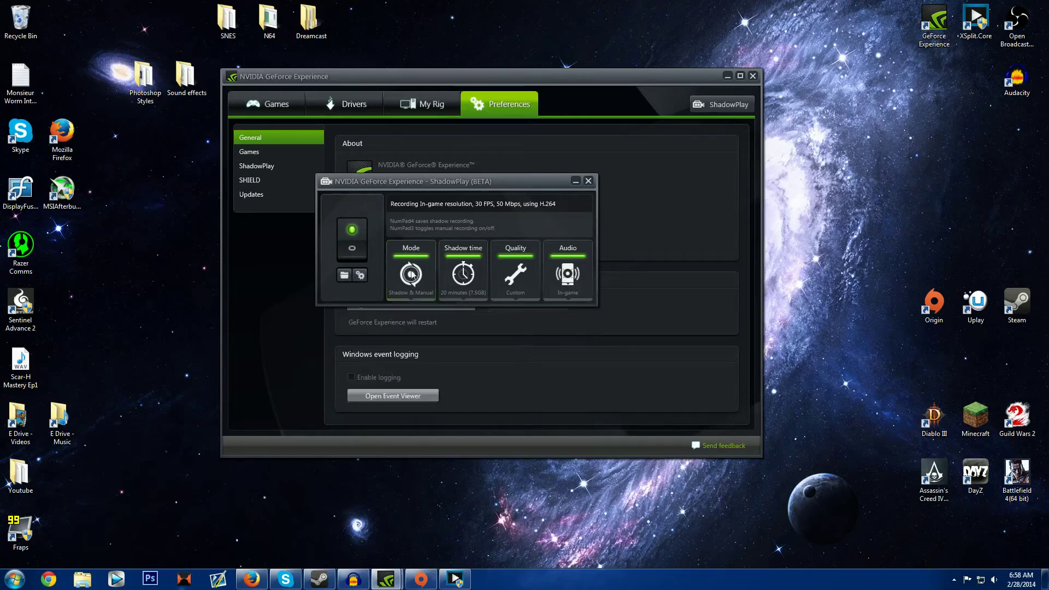
pyautogui.click(412, 274)
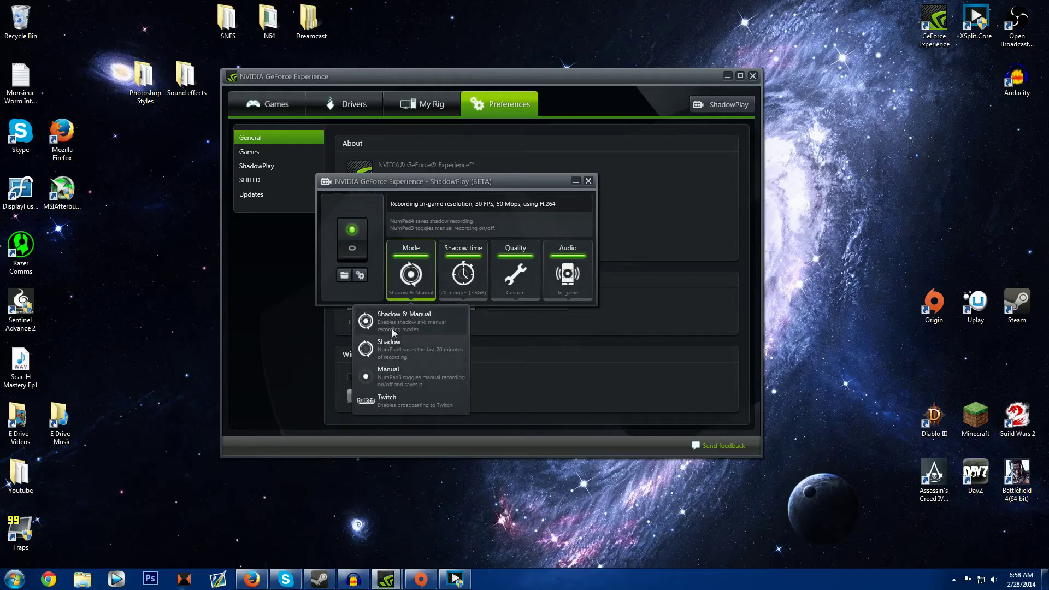
pyautogui.click(393, 399)
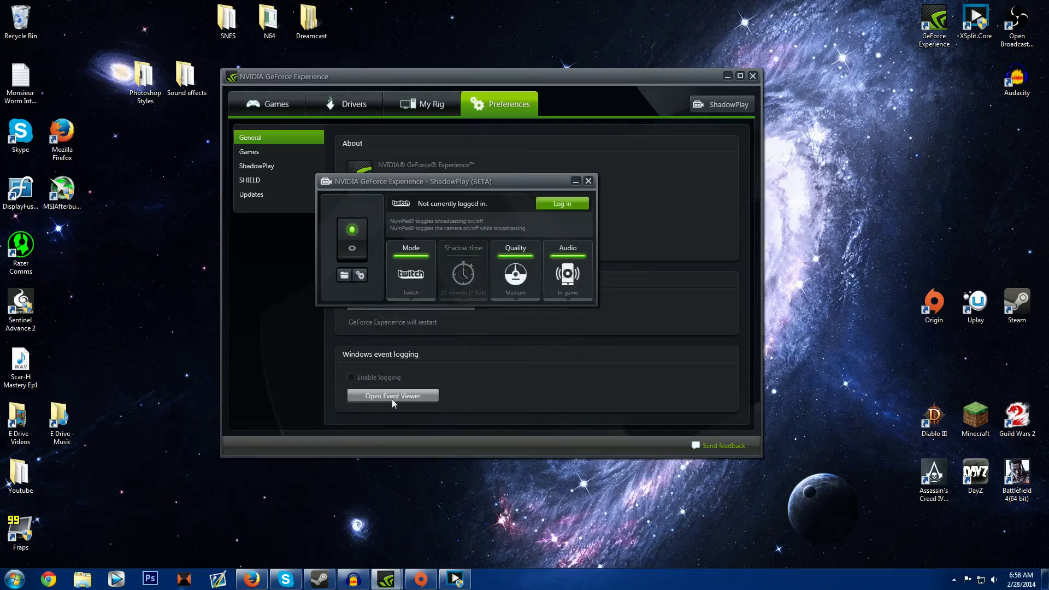
pyautogui.click(416, 257)
pyautogui.click(389, 320)
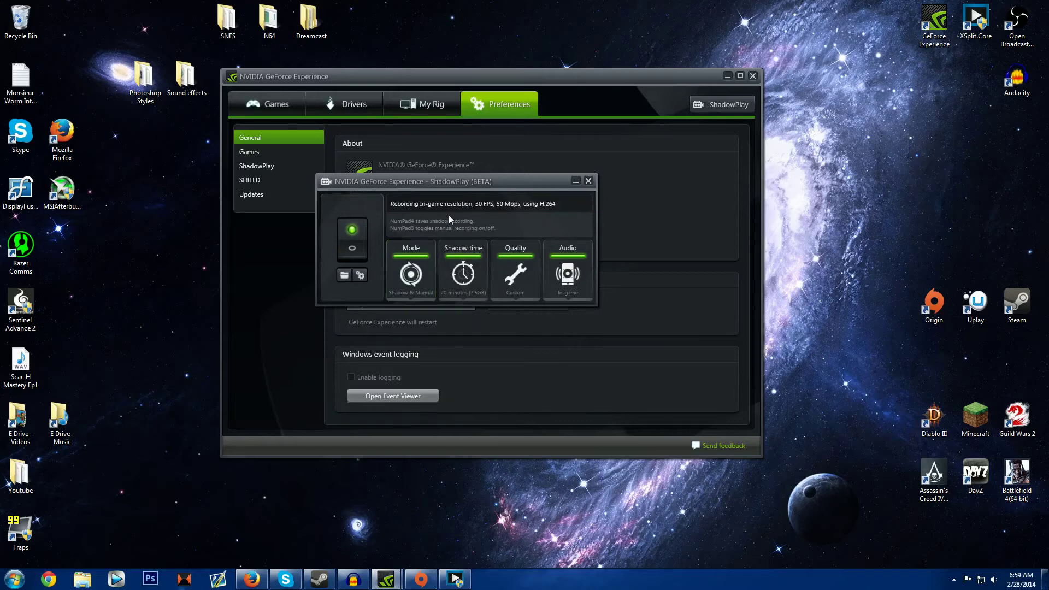
pyautogui.click(480, 264)
pyautogui.click(505, 223)
pyautogui.click(520, 265)
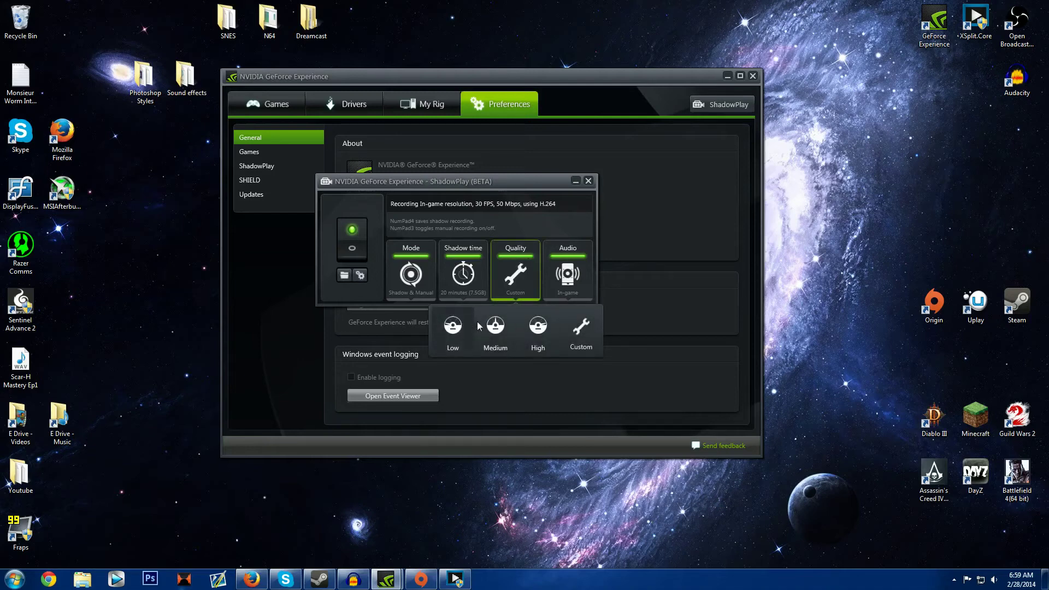
# Step: Try Low, Medium and High quality, then choose Custom at in-game resolution and 30 FPS
pyautogui.click(458, 330)
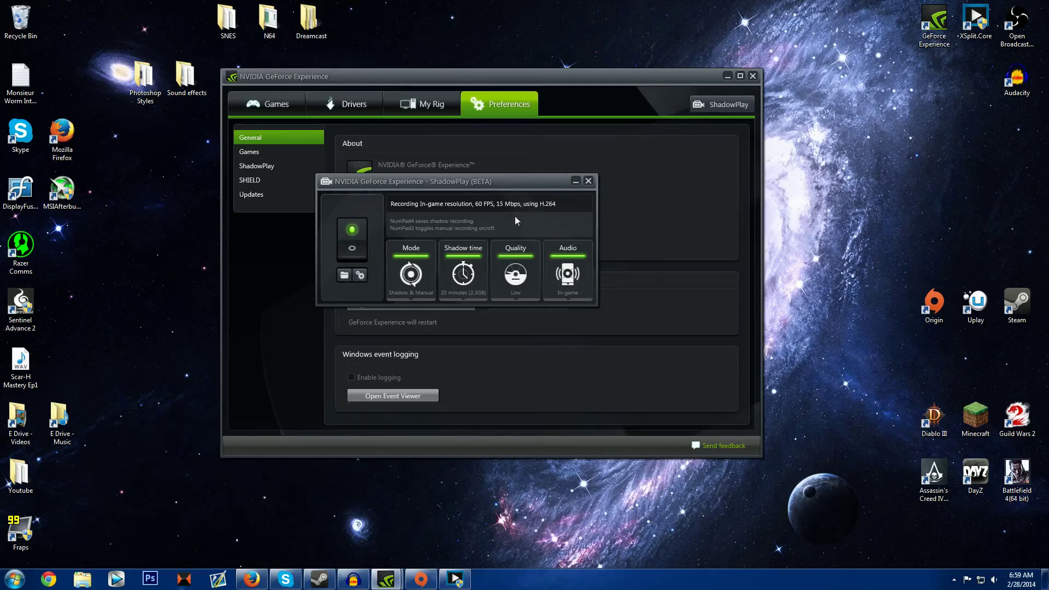
pyautogui.click(515, 273)
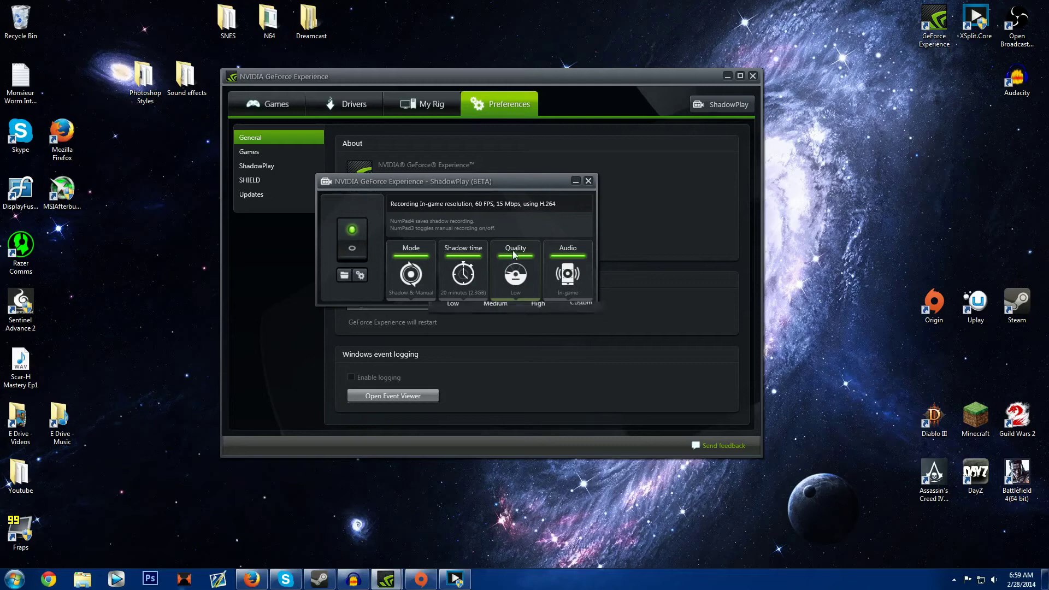
pyautogui.click(492, 334)
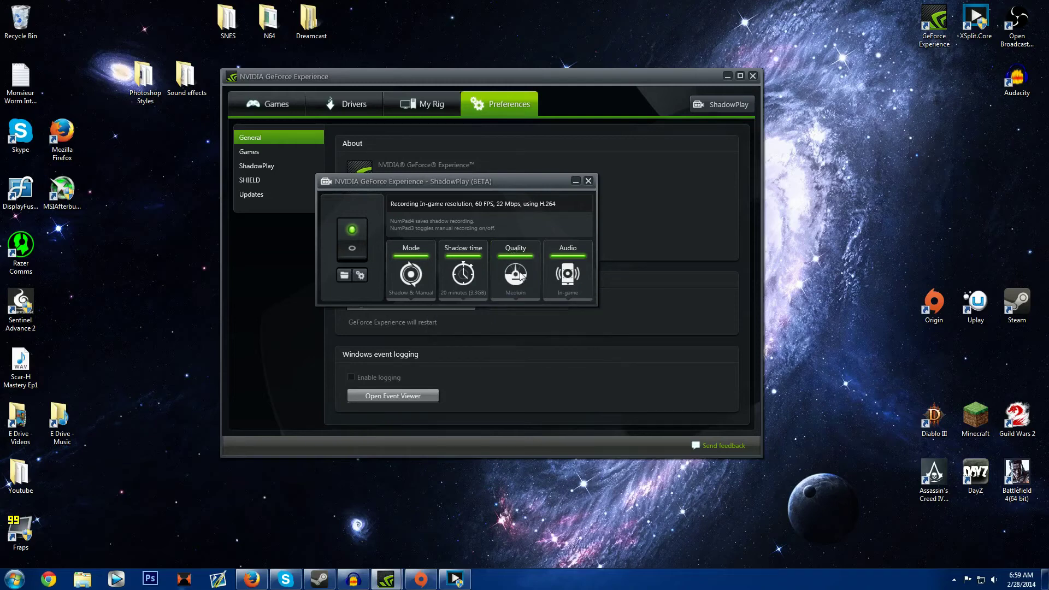
pyautogui.click(519, 275)
pyautogui.click(536, 319)
pyautogui.click(517, 274)
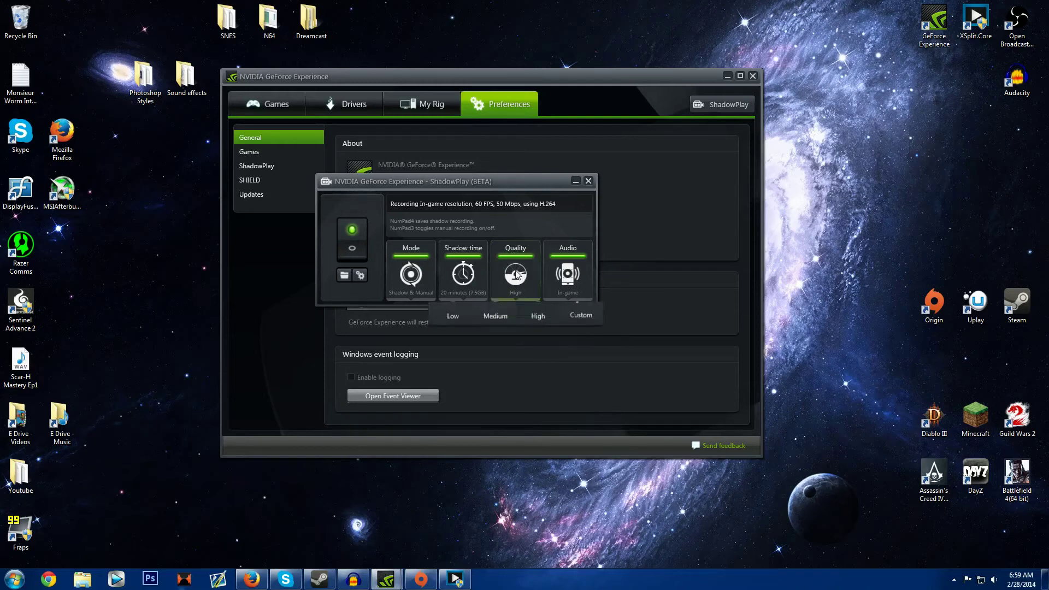
pyautogui.click(571, 315)
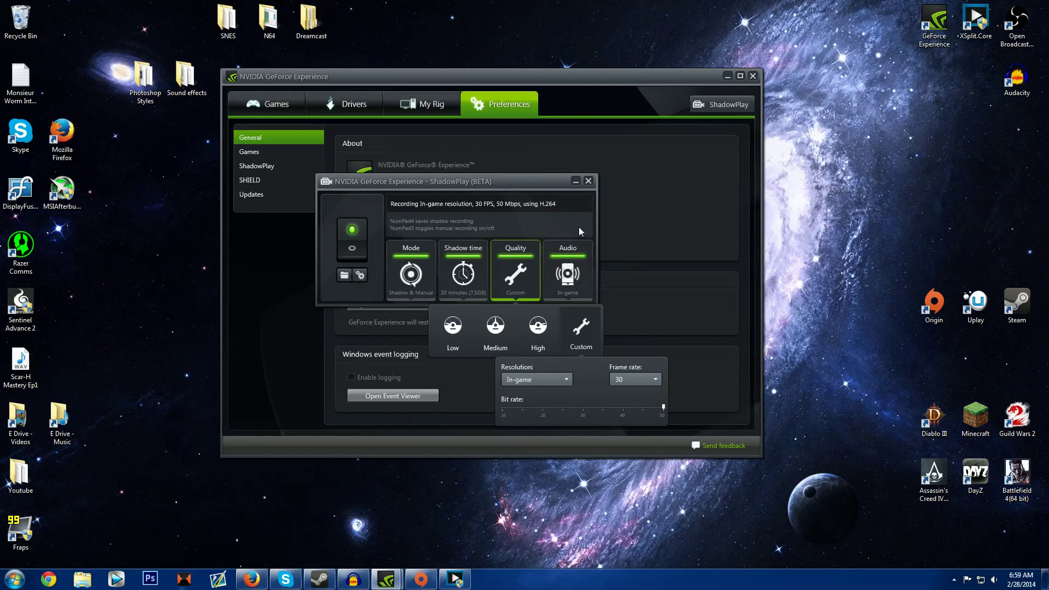
pyautogui.click(579, 227)
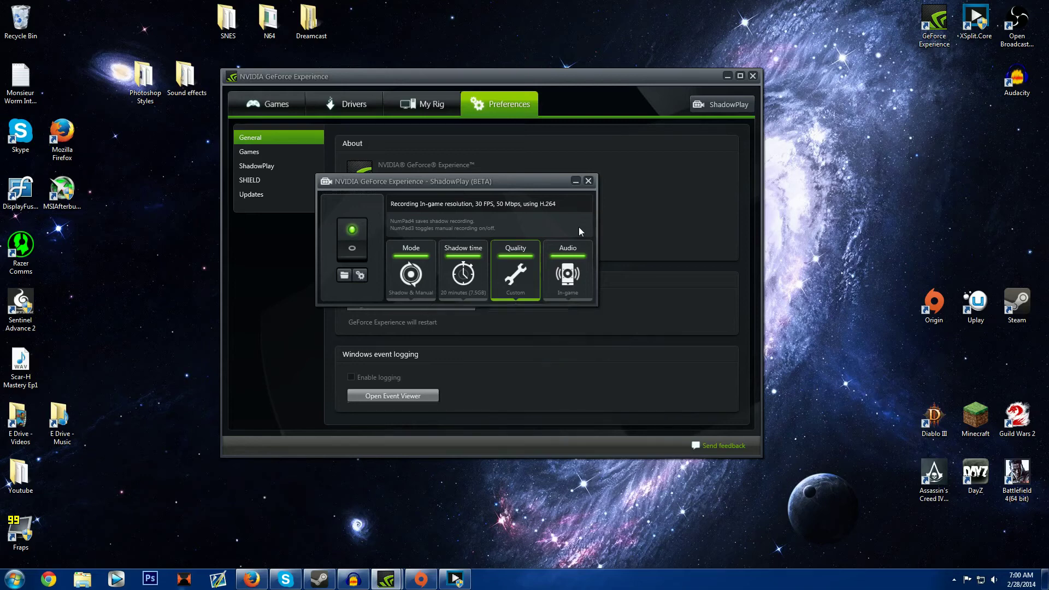
# Step: Check the audio capture options and keep audio set to In-game
pyautogui.click(515, 273)
pyautogui.click(554, 231)
pyautogui.click(582, 269)
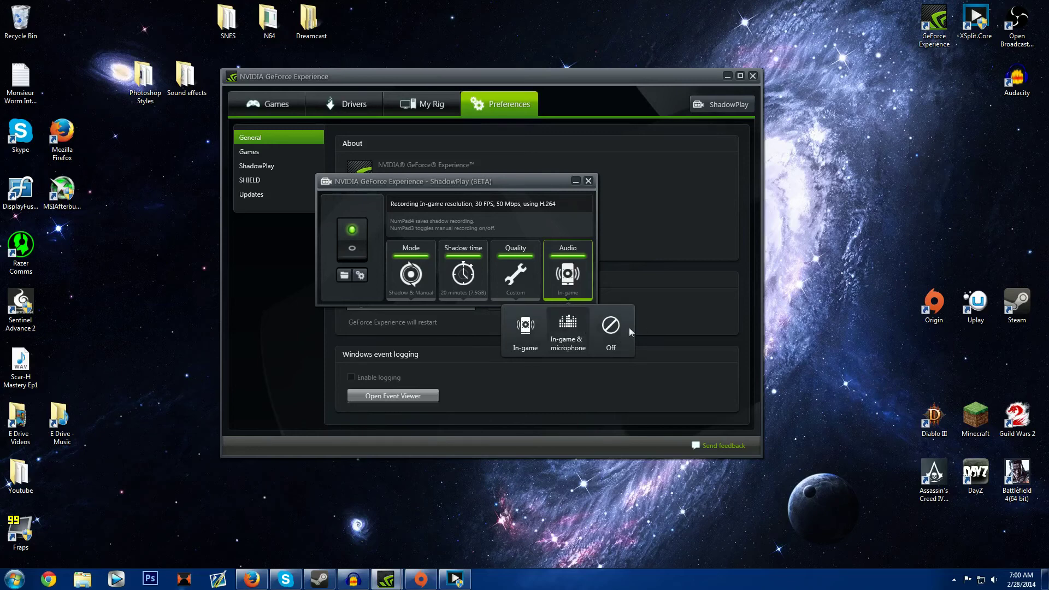
pyautogui.click(523, 330)
# Step: Toggle ShadowPlay off and back on, close the panel, and show ShadowPlay preferences
pyautogui.click(352, 252)
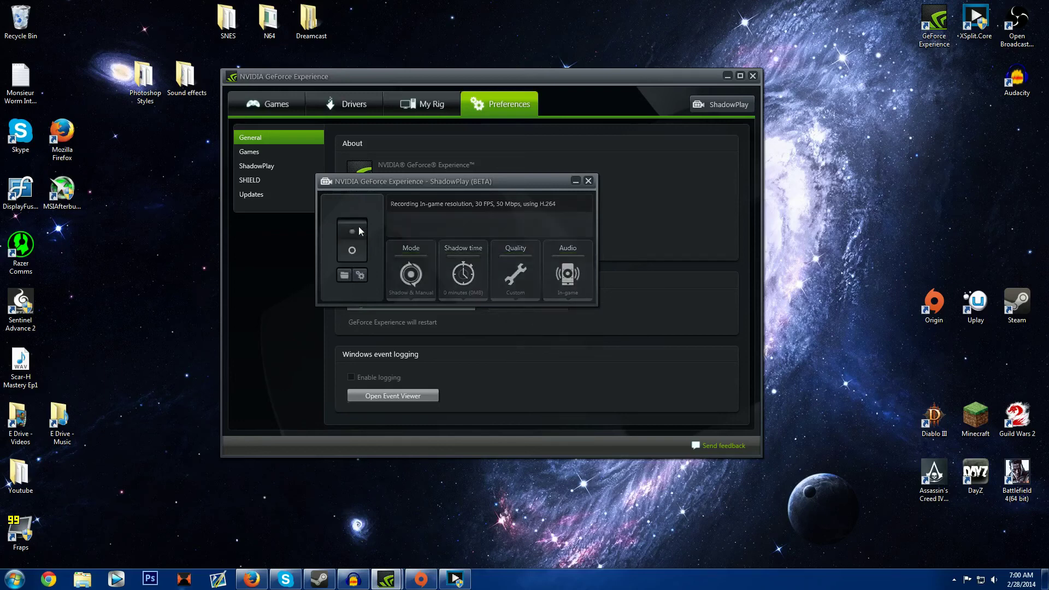
pyautogui.click(351, 231)
pyautogui.click(350, 233)
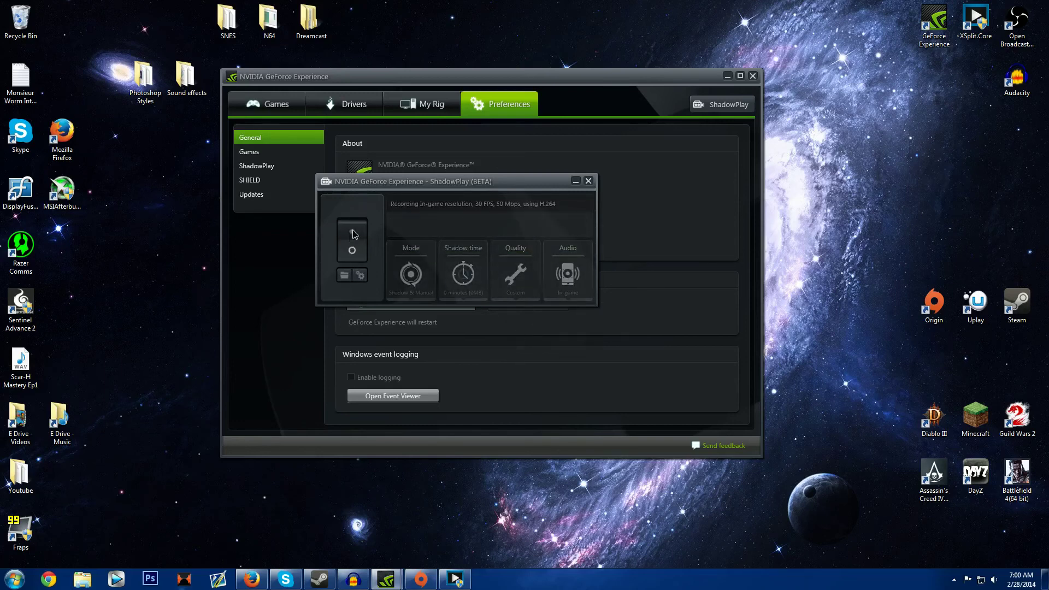
pyautogui.click(356, 232)
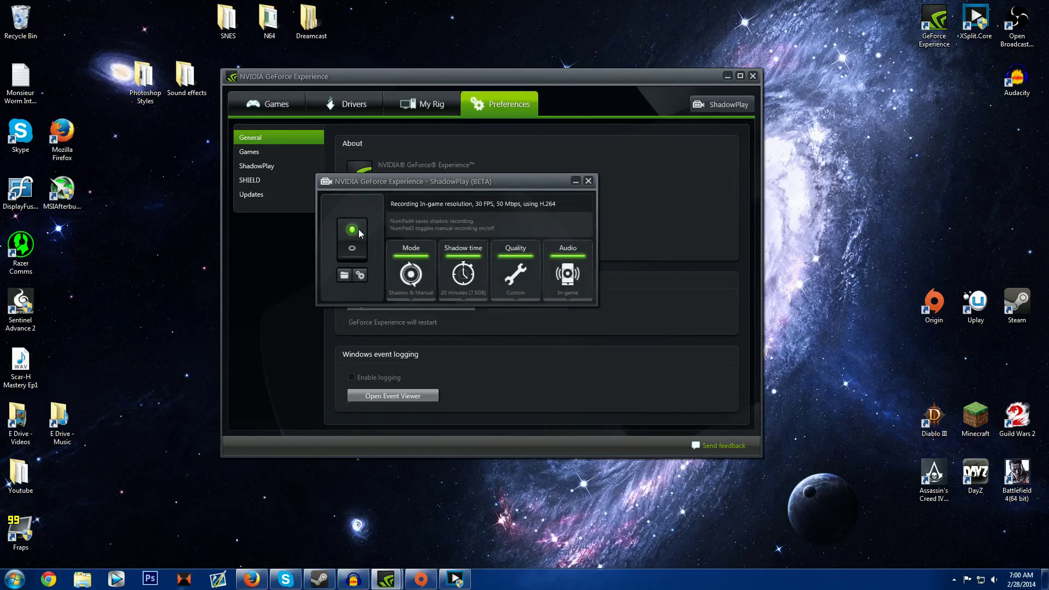
pyautogui.click(576, 181)
pyautogui.click(261, 166)
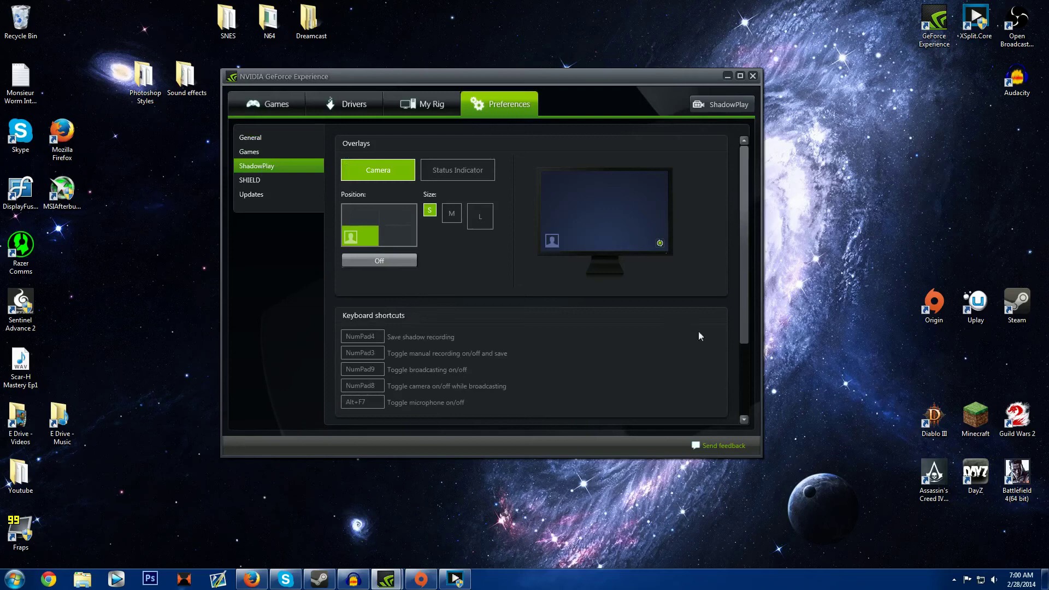
# Step: Set the camera overlay to small at bottom-left, then view the Status Indicator settings
pyautogui.click(450, 170)
pyautogui.click(393, 172)
pyautogui.click(401, 217)
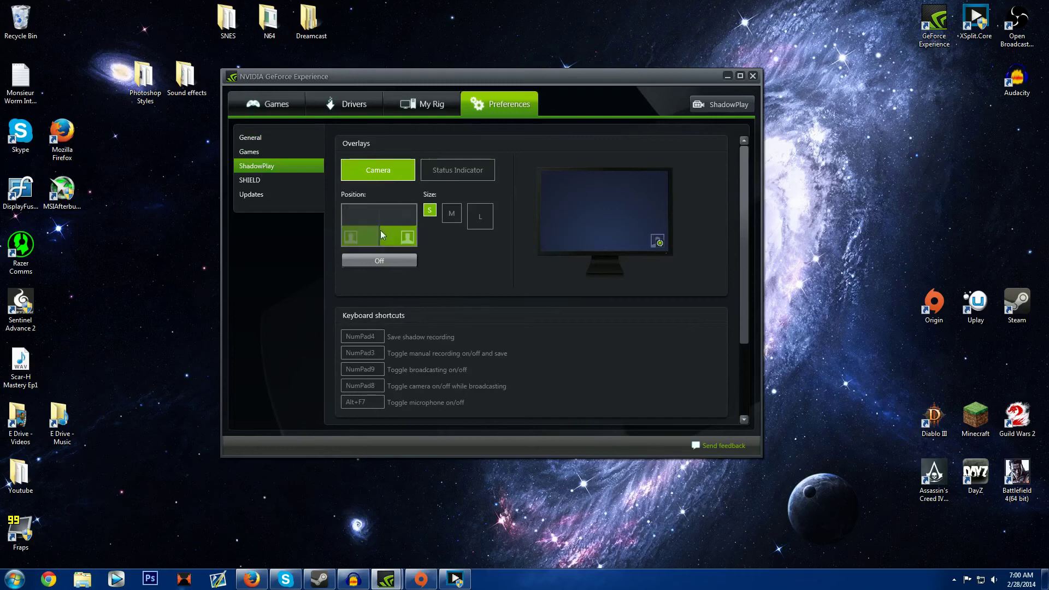
pyautogui.click(357, 218)
pyautogui.click(397, 215)
pyautogui.click(451, 213)
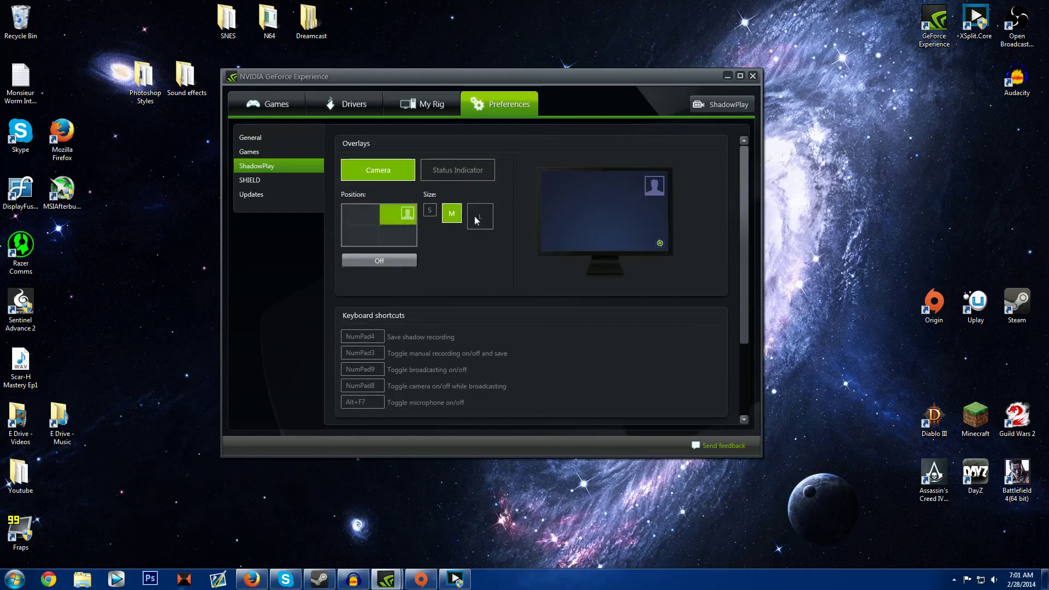
pyautogui.click(478, 219)
pyautogui.click(451, 213)
pyautogui.click(430, 210)
pyautogui.click(350, 235)
pyautogui.click(454, 174)
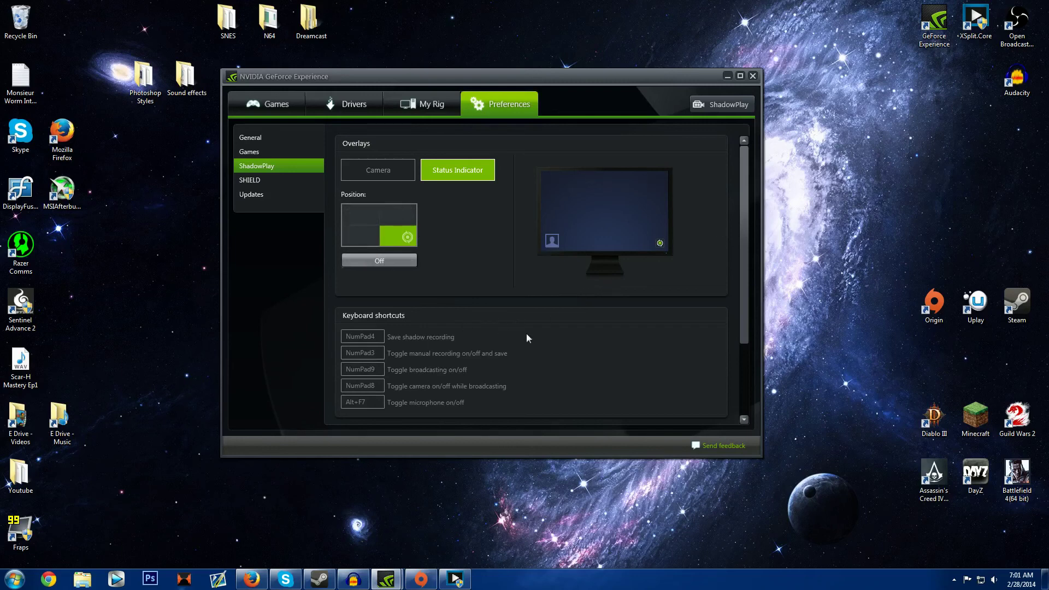
# Step: Try the status indicator at the top-left, then return it to the bottom-right corner
pyautogui.scroll(-2, 530, 339)
pyautogui.click(361, 178)
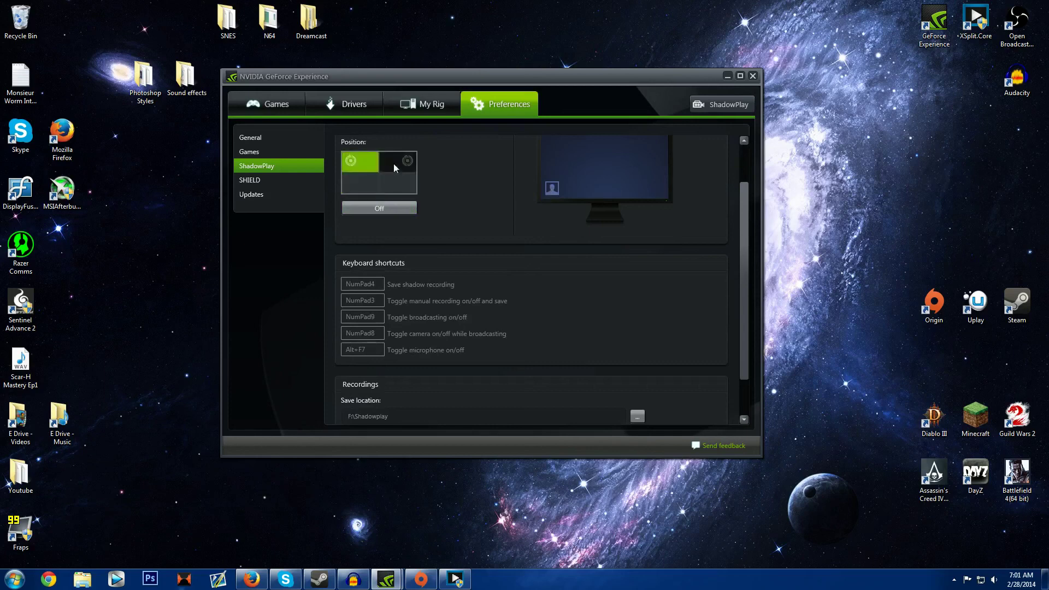
pyautogui.click(389, 182)
# Step: Show the Updates preferences: daily automatic update checks with update notifications enabled
pyautogui.scroll(2, 519, 324)
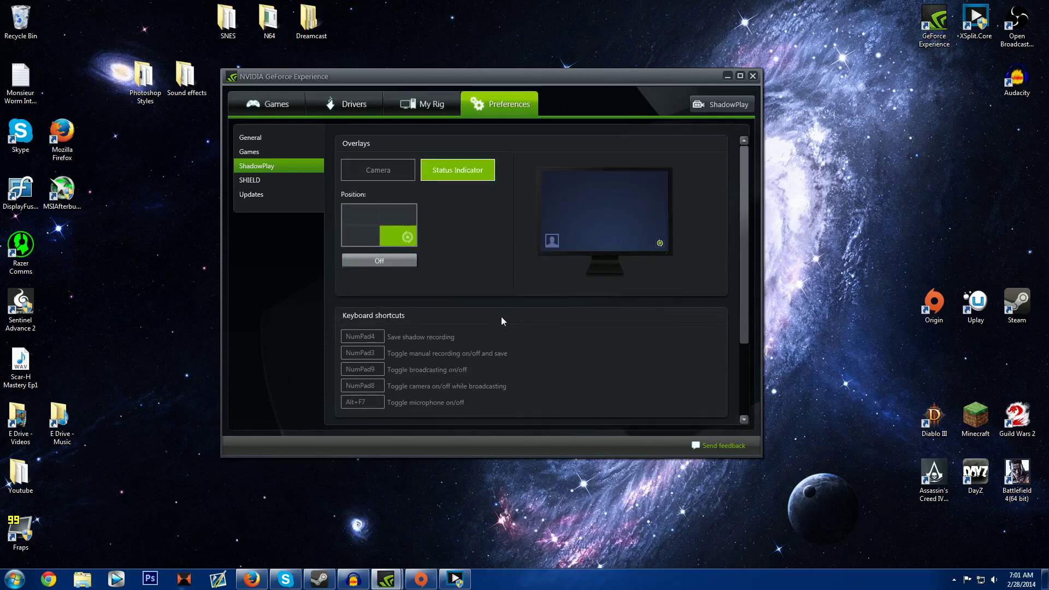
pyautogui.scroll(-4, 500, 318)
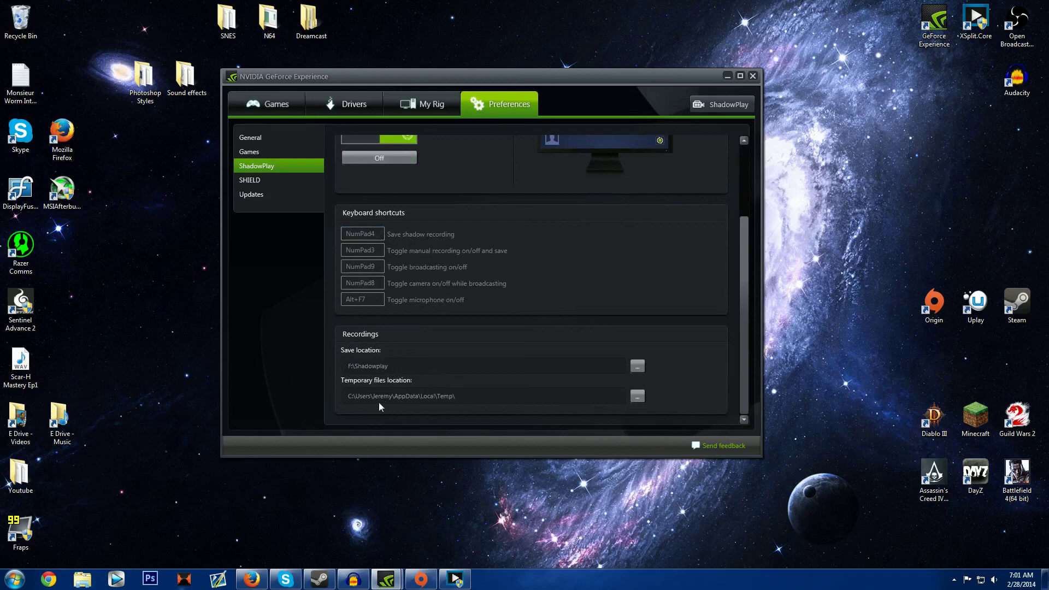
pyautogui.click(272, 198)
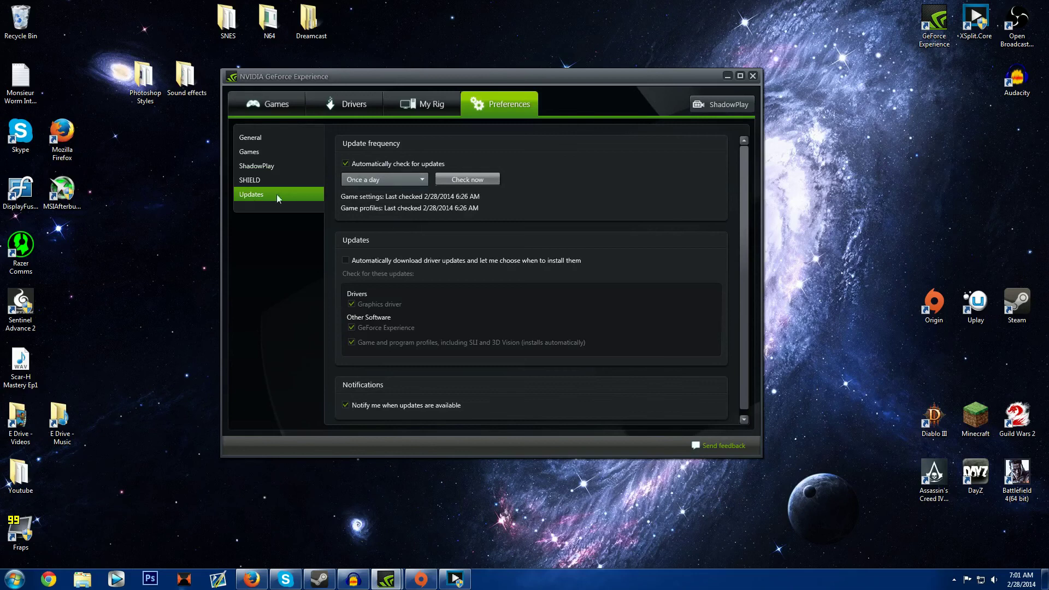
# Step: Look through the Games, General and SHIELD preference pages, ending on ShadowPlay's Overlays settings
pyautogui.click(260, 152)
pyautogui.click(255, 138)
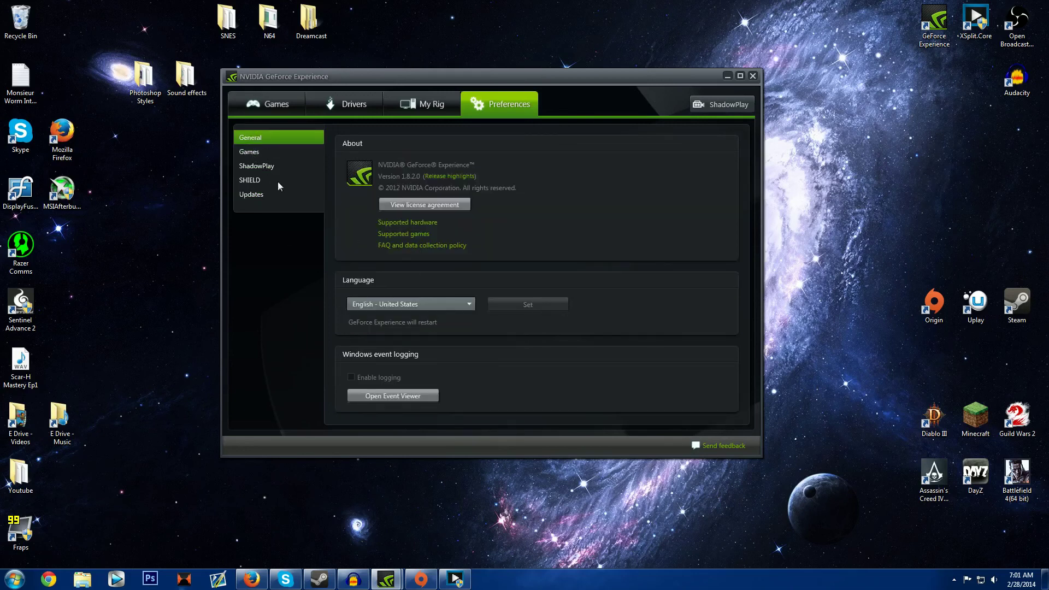
pyautogui.click(263, 167)
pyautogui.click(255, 155)
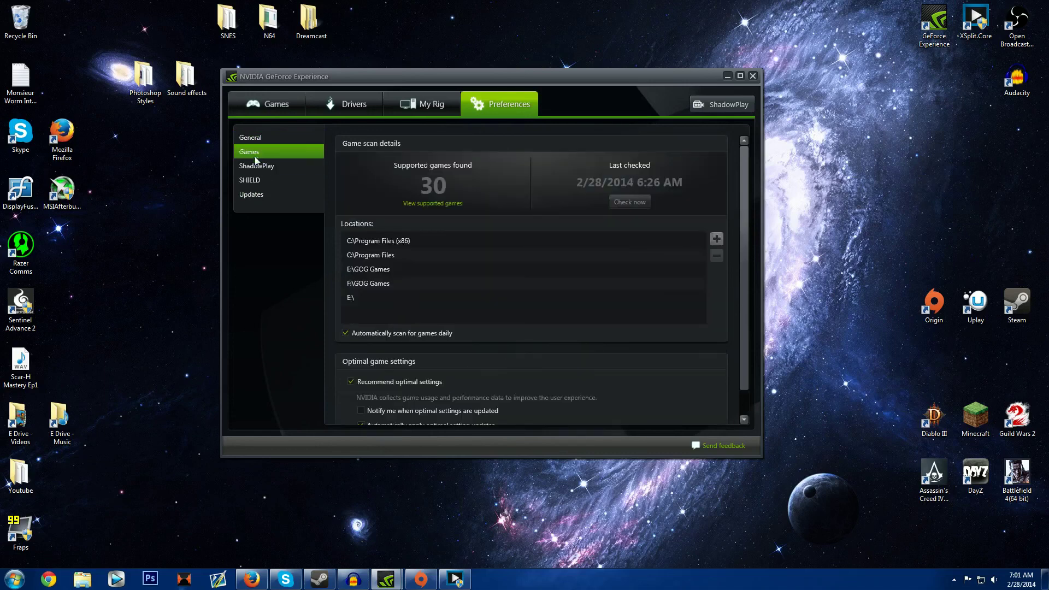
pyautogui.click(260, 180)
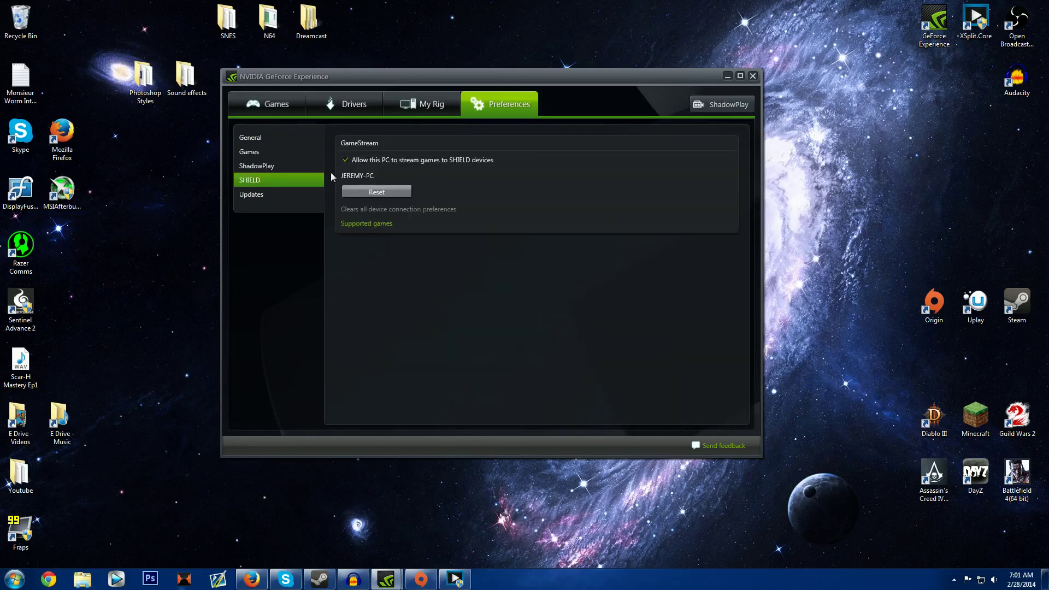
pyautogui.click(275, 167)
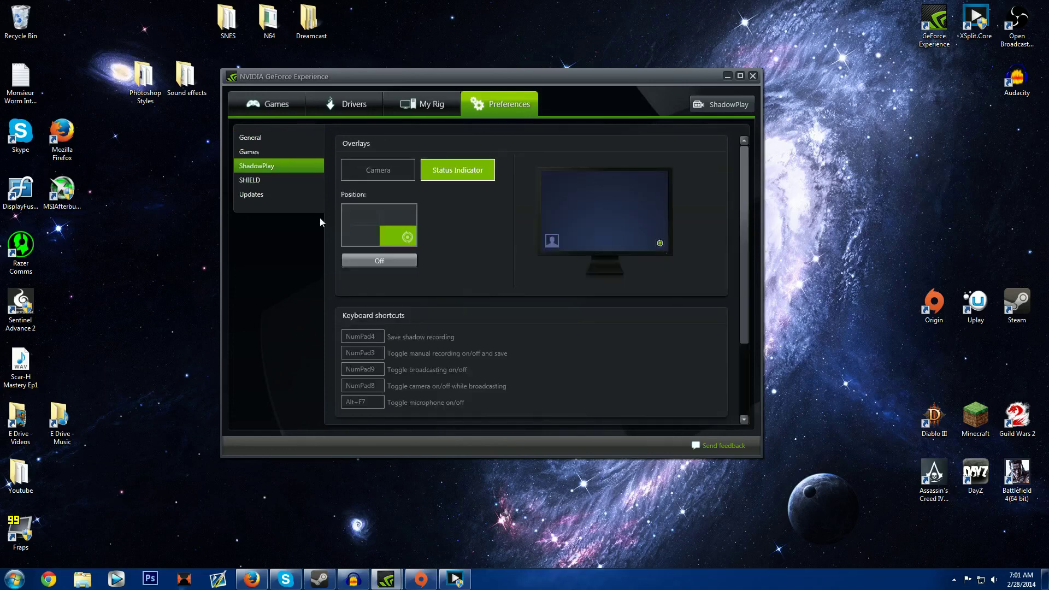